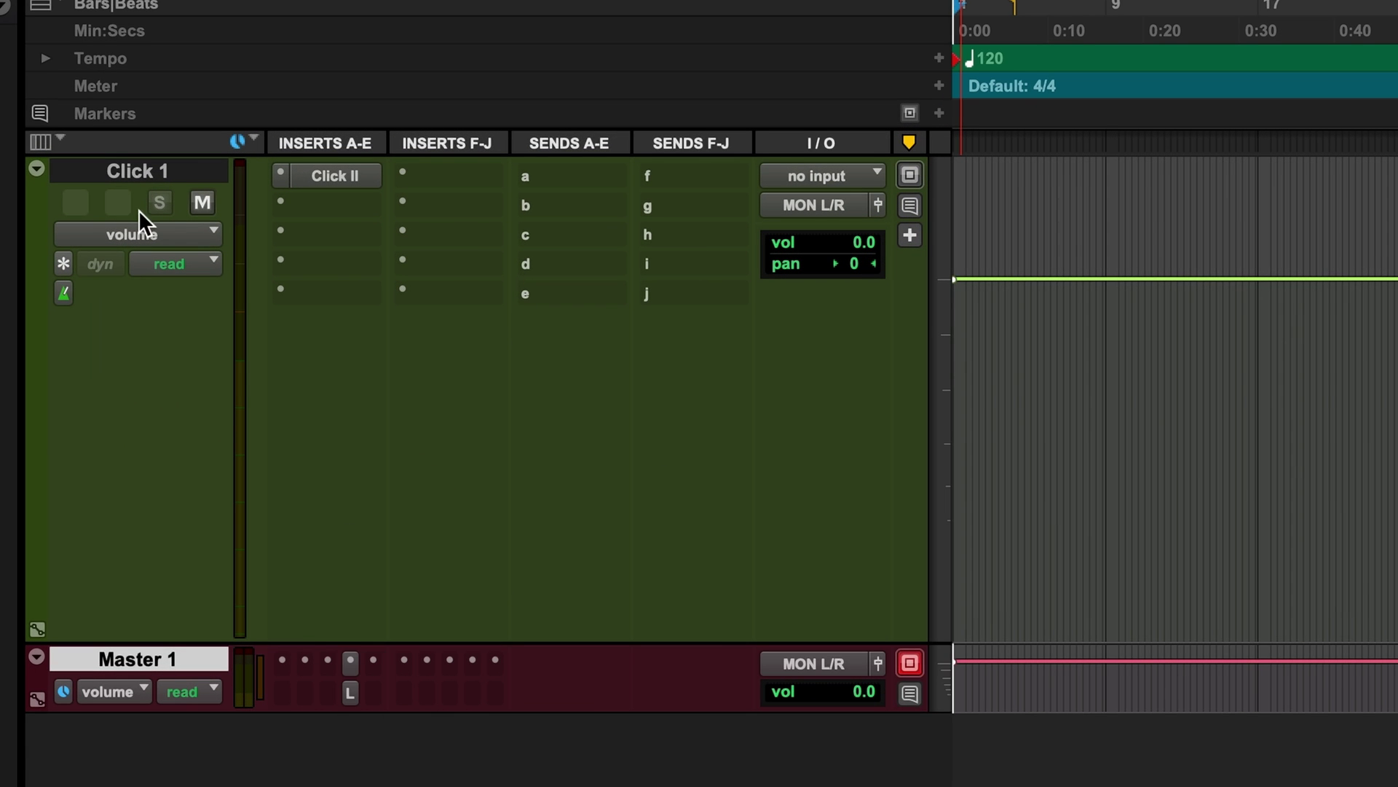
- Select the Click 1 track that has the Click II plug-in on its first insert
left_click(155, 173)
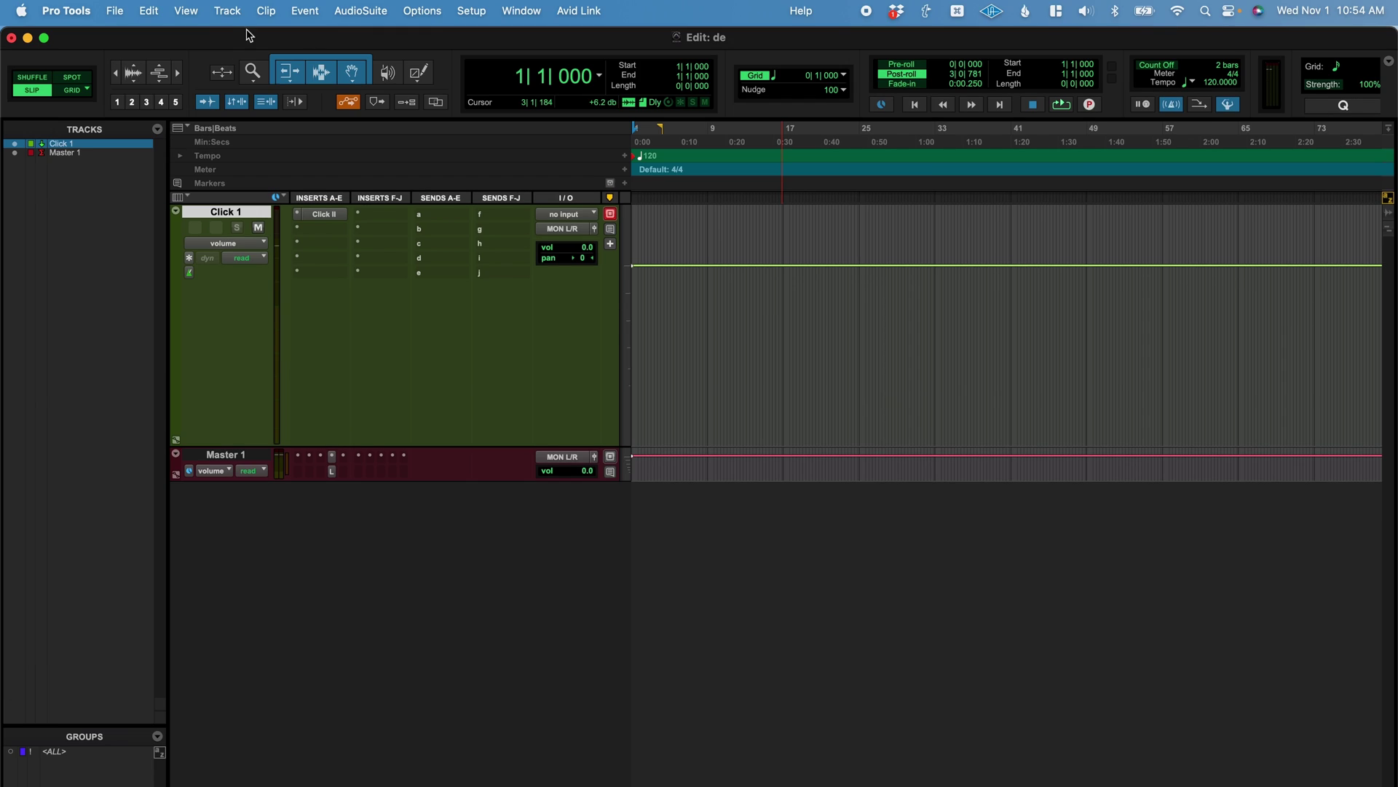
- Duplicate Click 1 into a Click 2 track and check its output choices without changing them
left_click(313, 20)
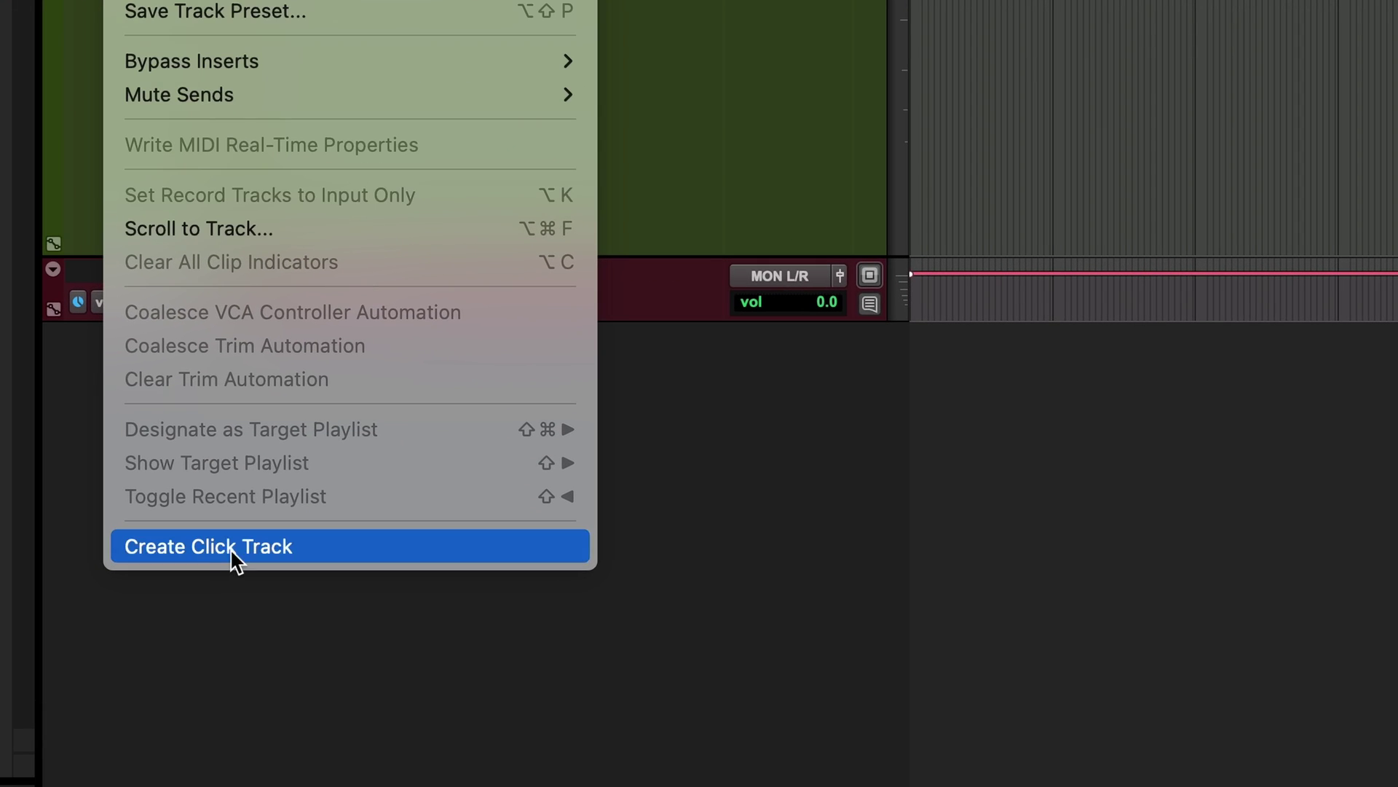
left_click(231, 547)
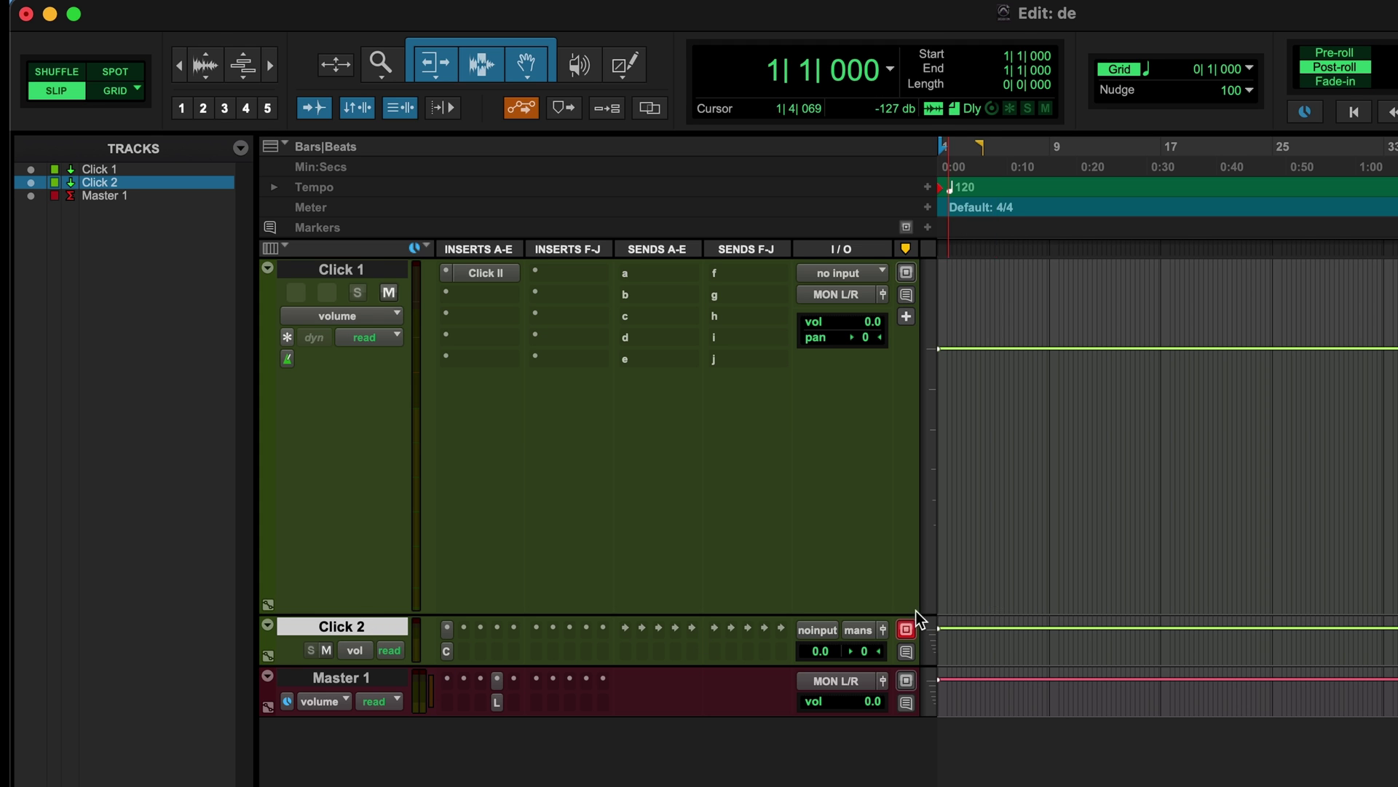
left_click(858, 630)
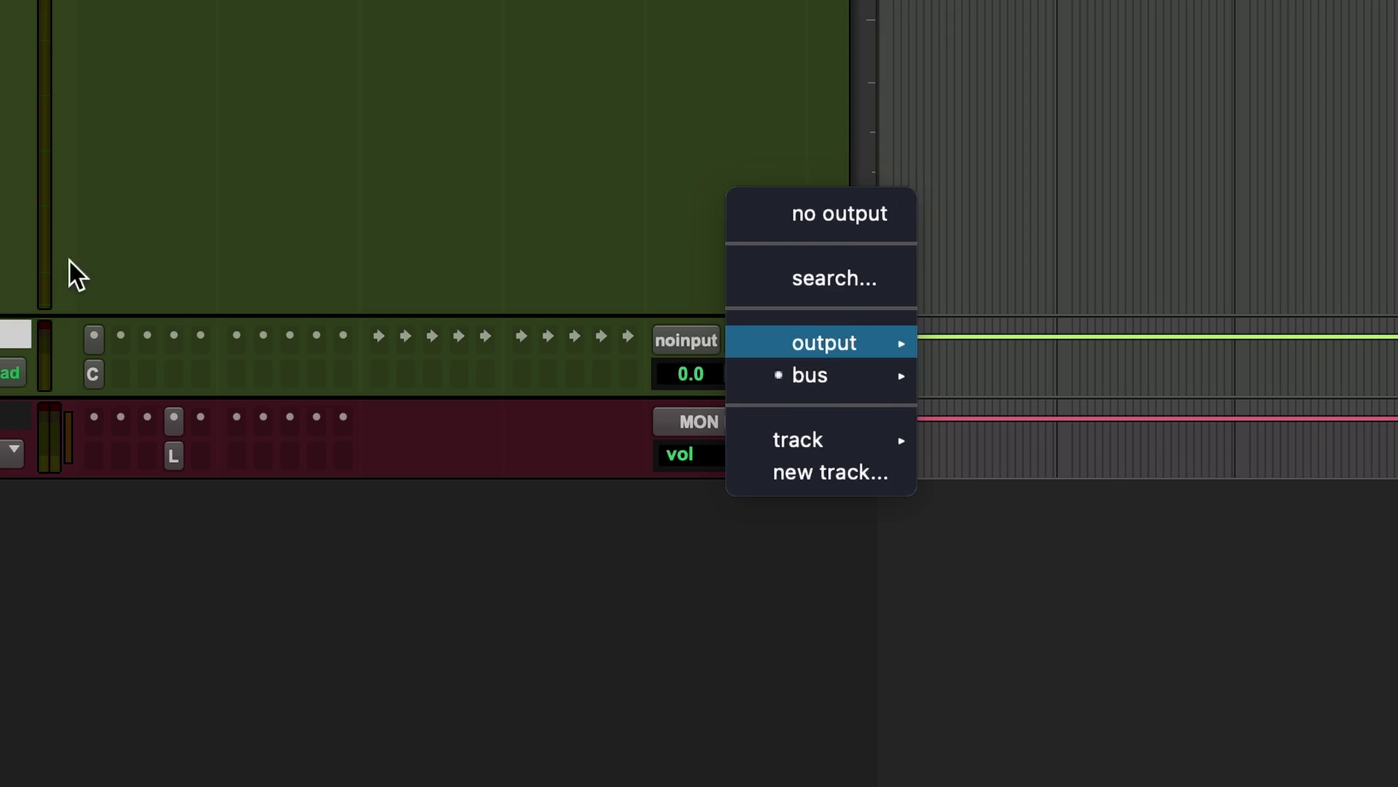
left_click(68, 262)
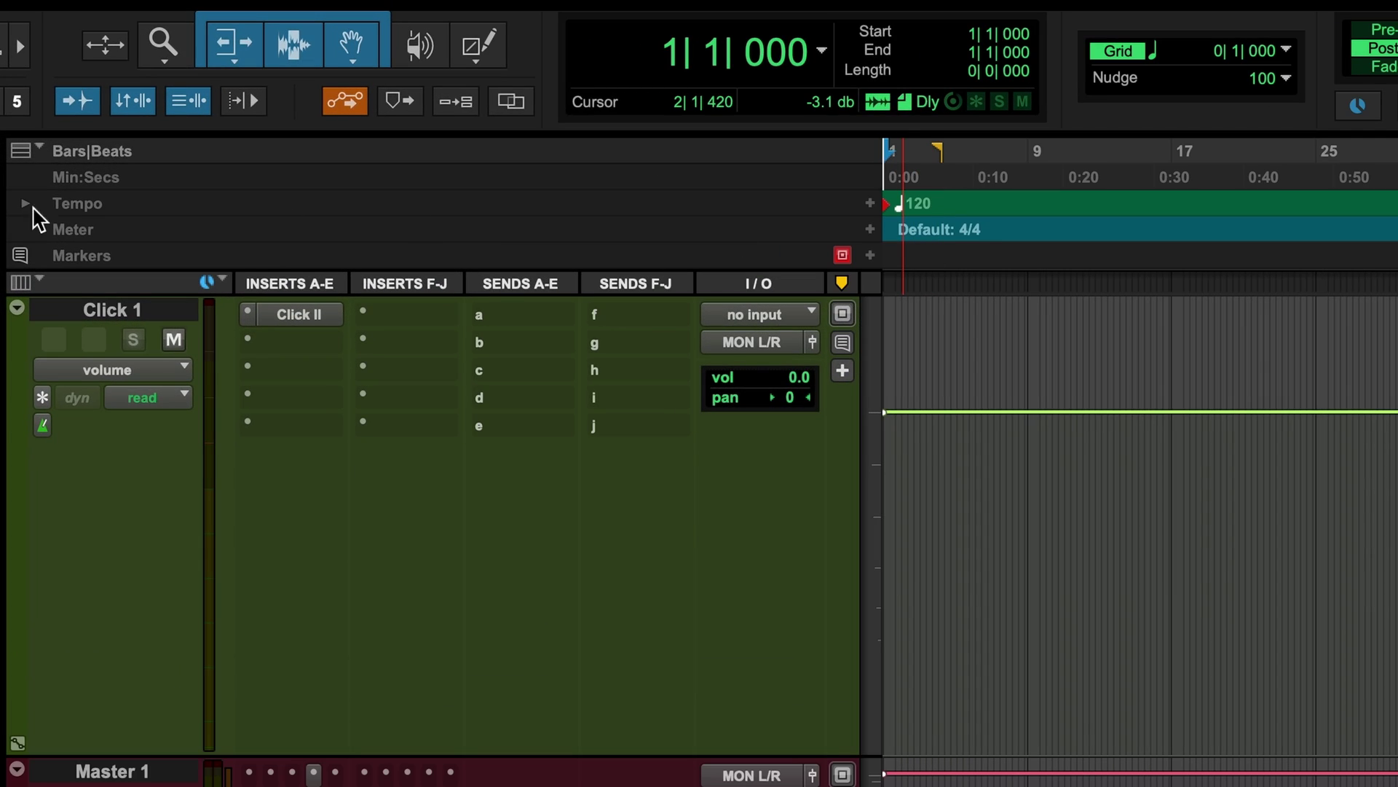
- Change the bar 1 tempo from 120 to 130 BPM in the Tempo Change dialog
left_click(872, 204)
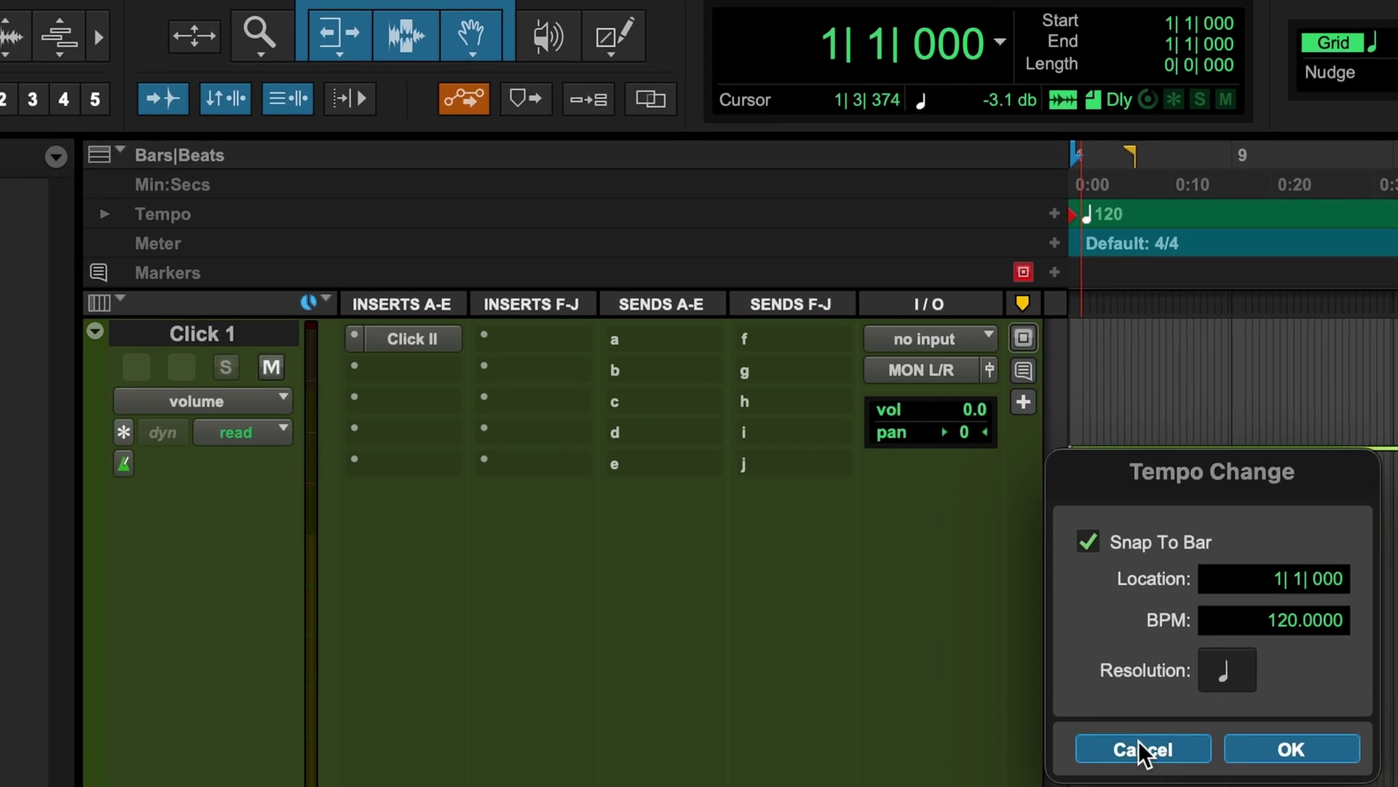
left_click(948, 679)
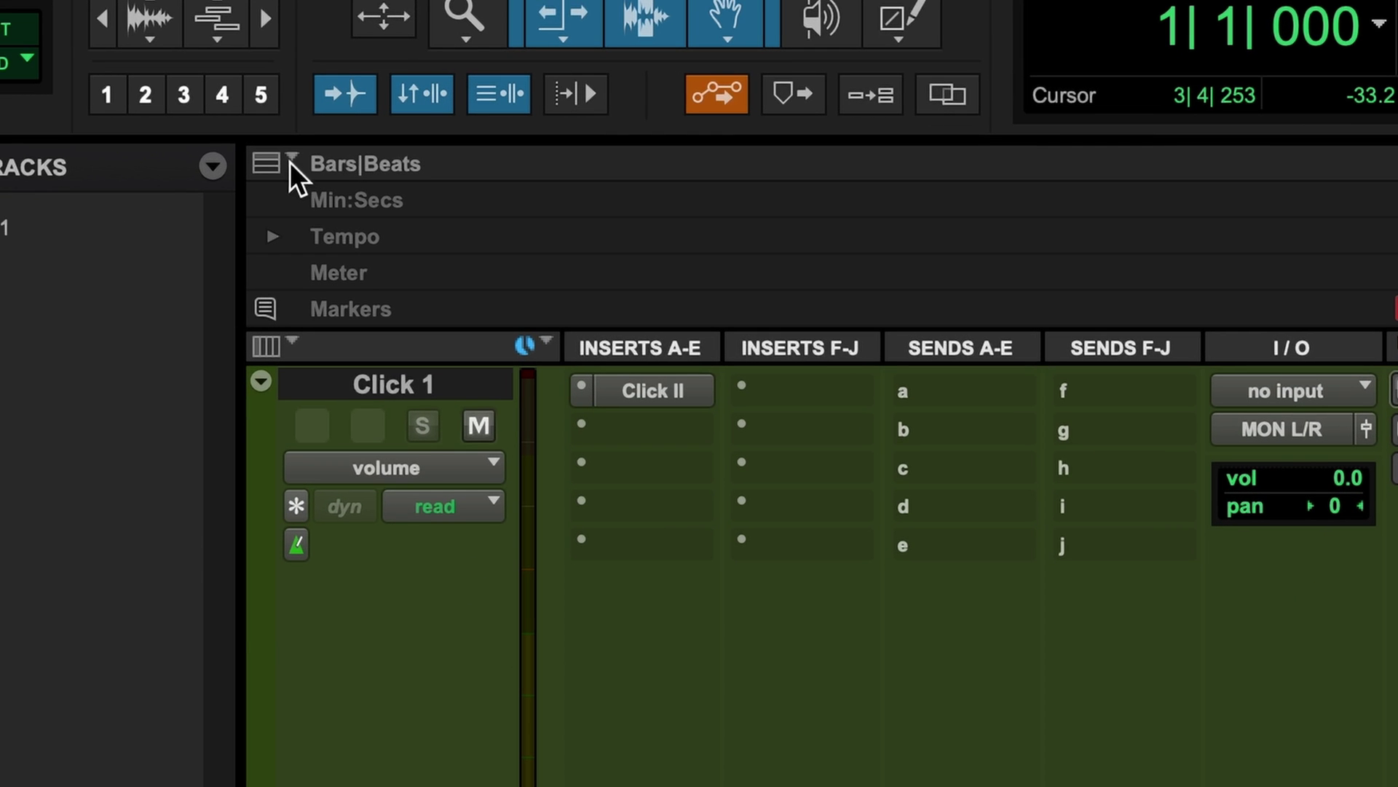
left_click(289, 161)
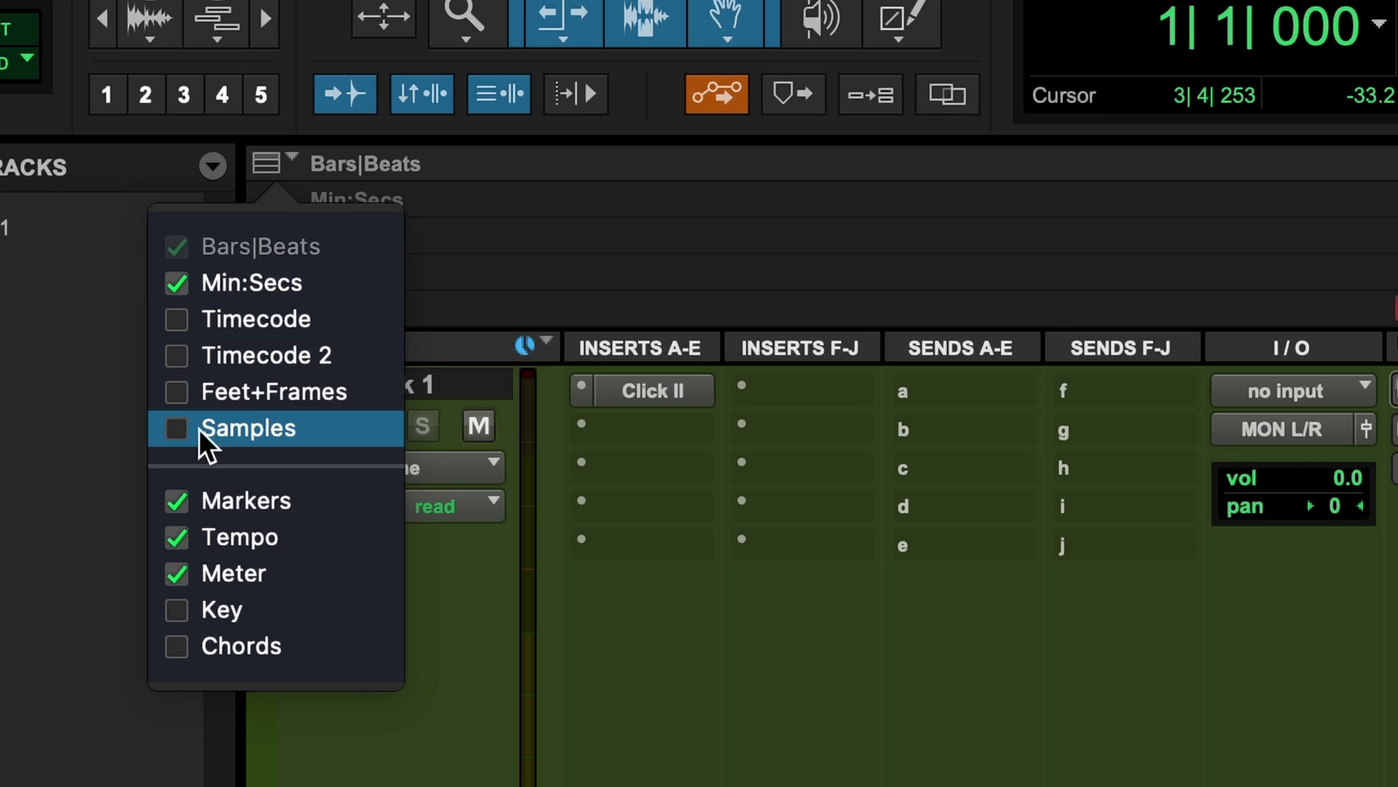
left_click(183, 539)
left_click(176, 537)
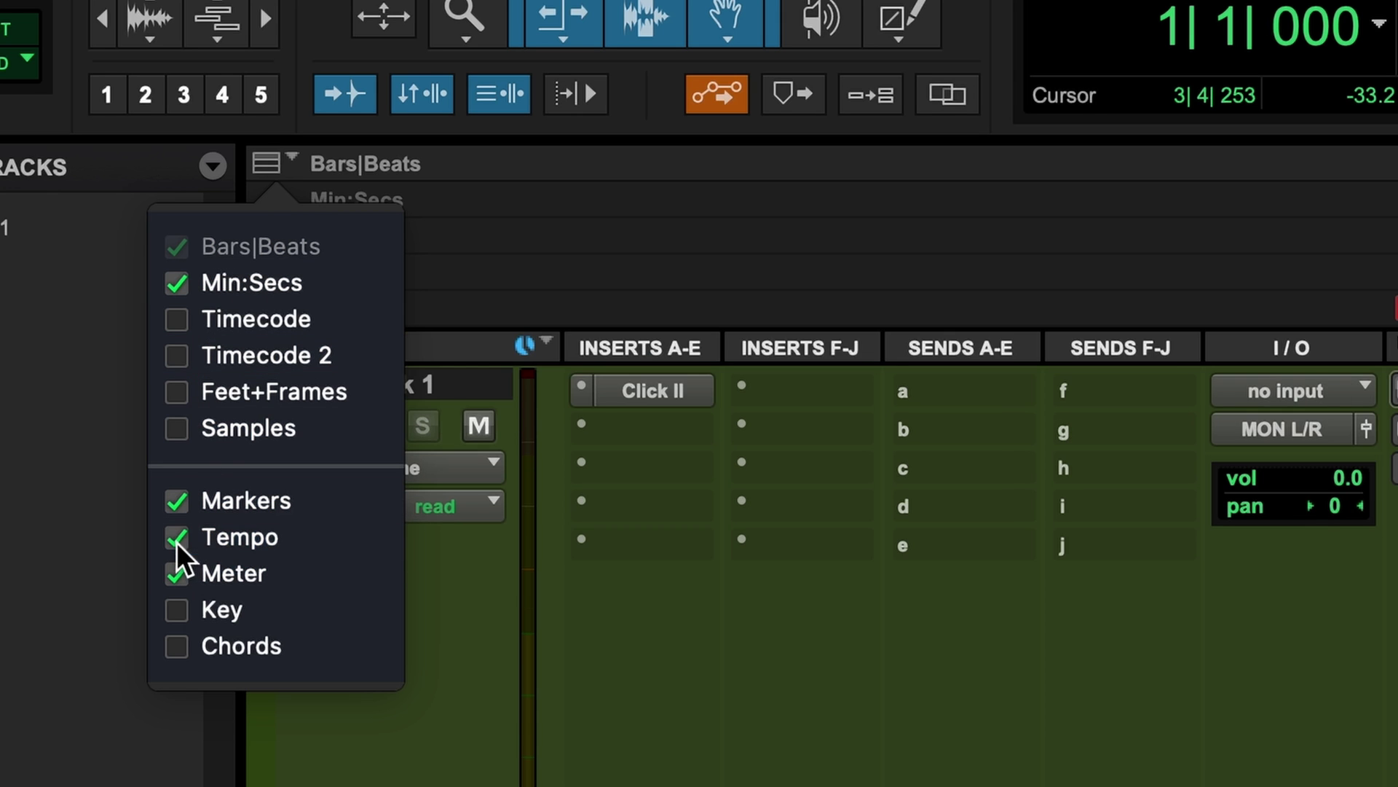
left_click(898, 10)
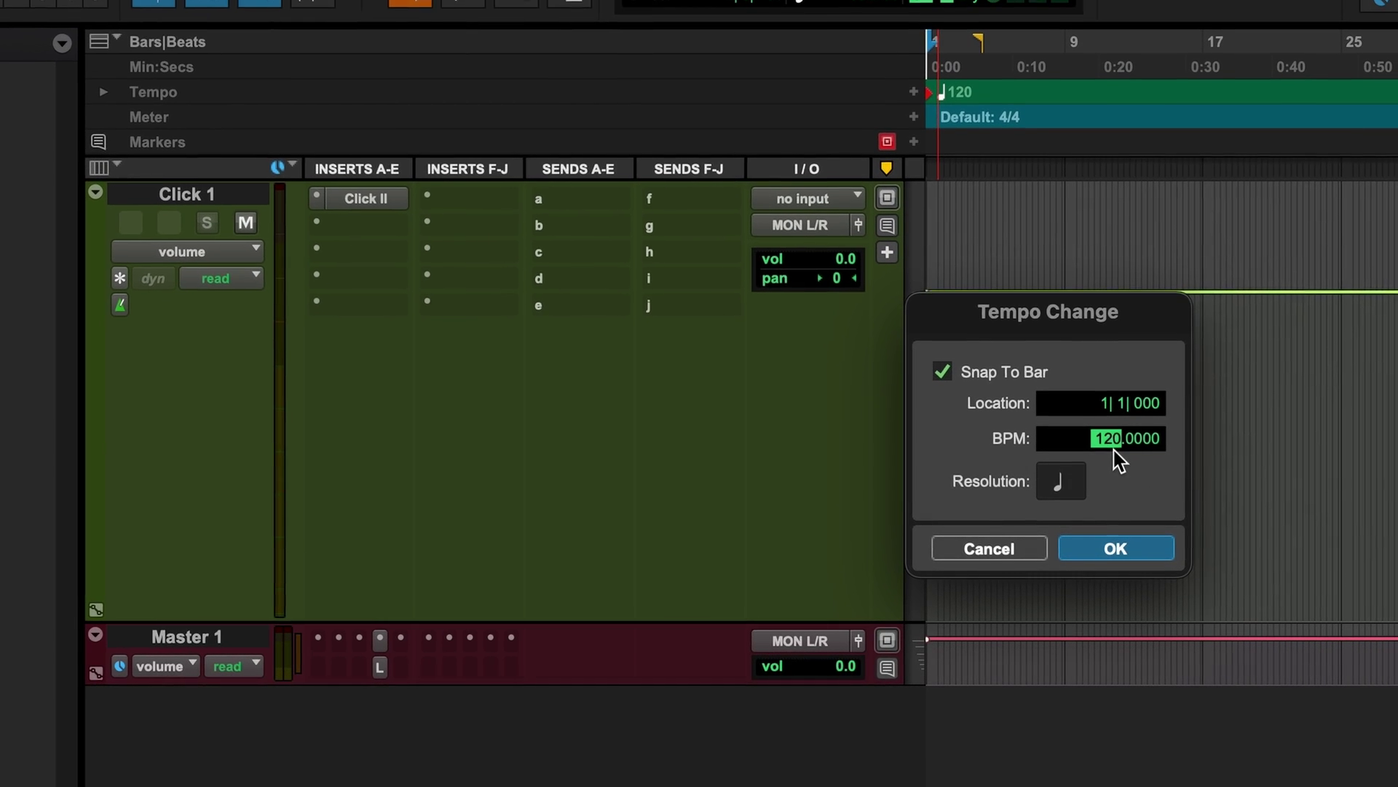
type("130")
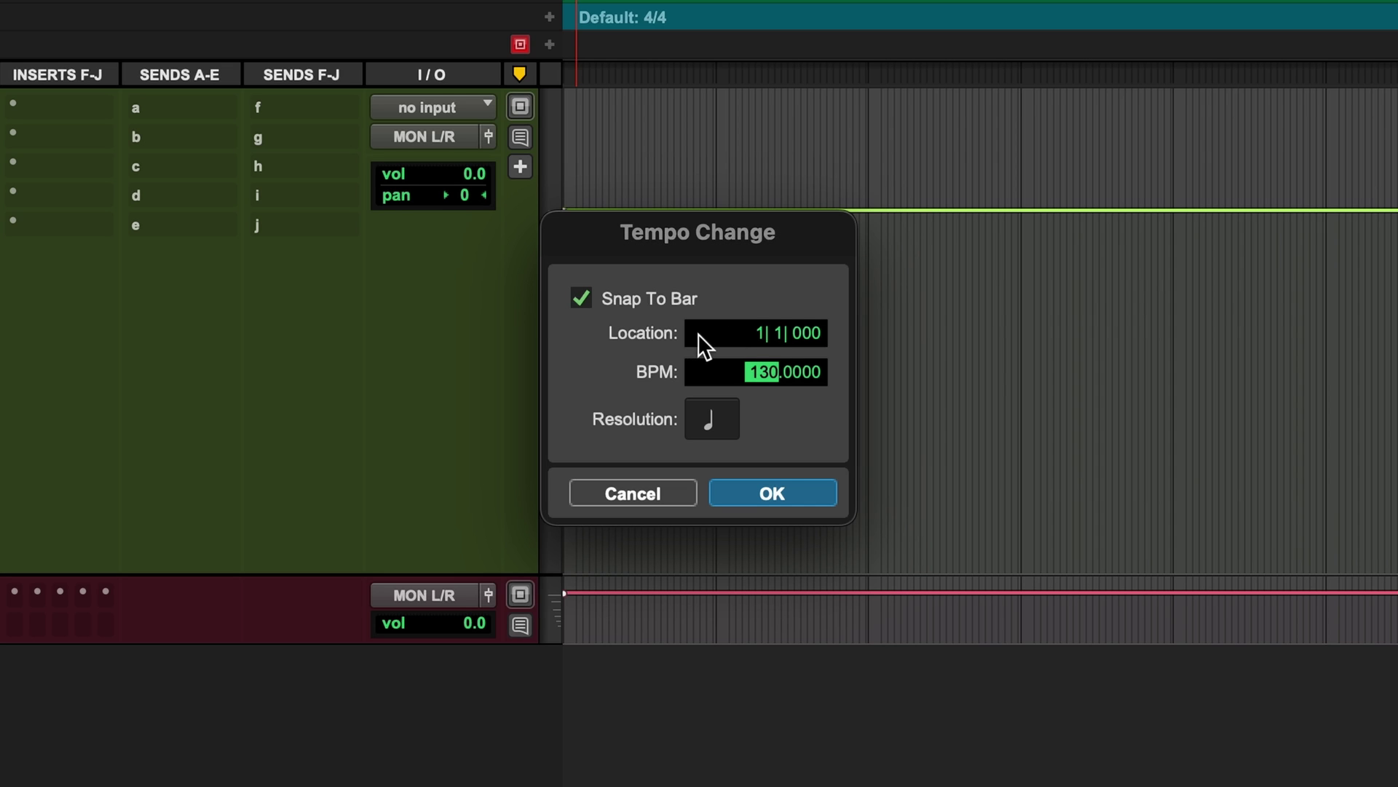
key("Return")
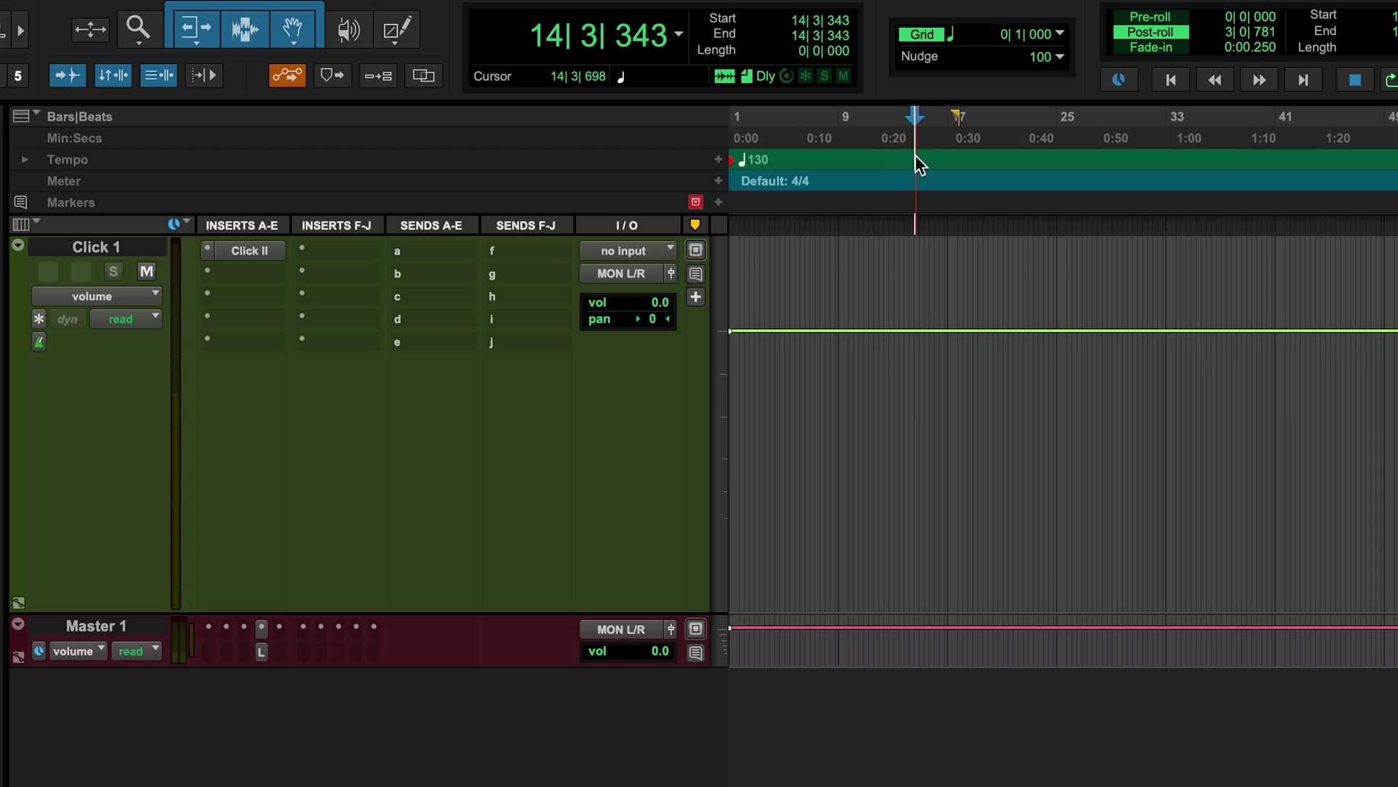
- Enter 109 in the toolbar tempo field, then nudge it up to 111 BPM
left_click(719, 161)
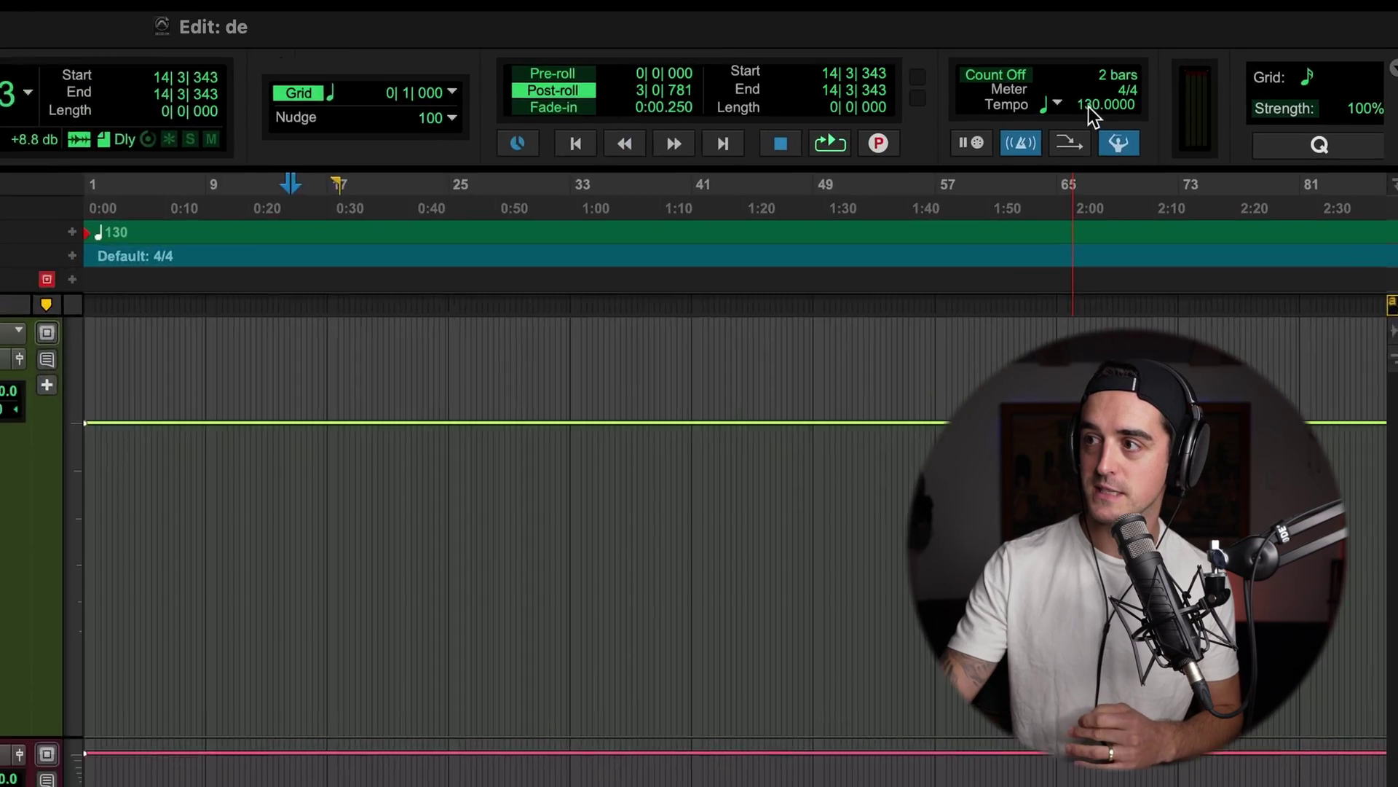
left_click(1088, 104)
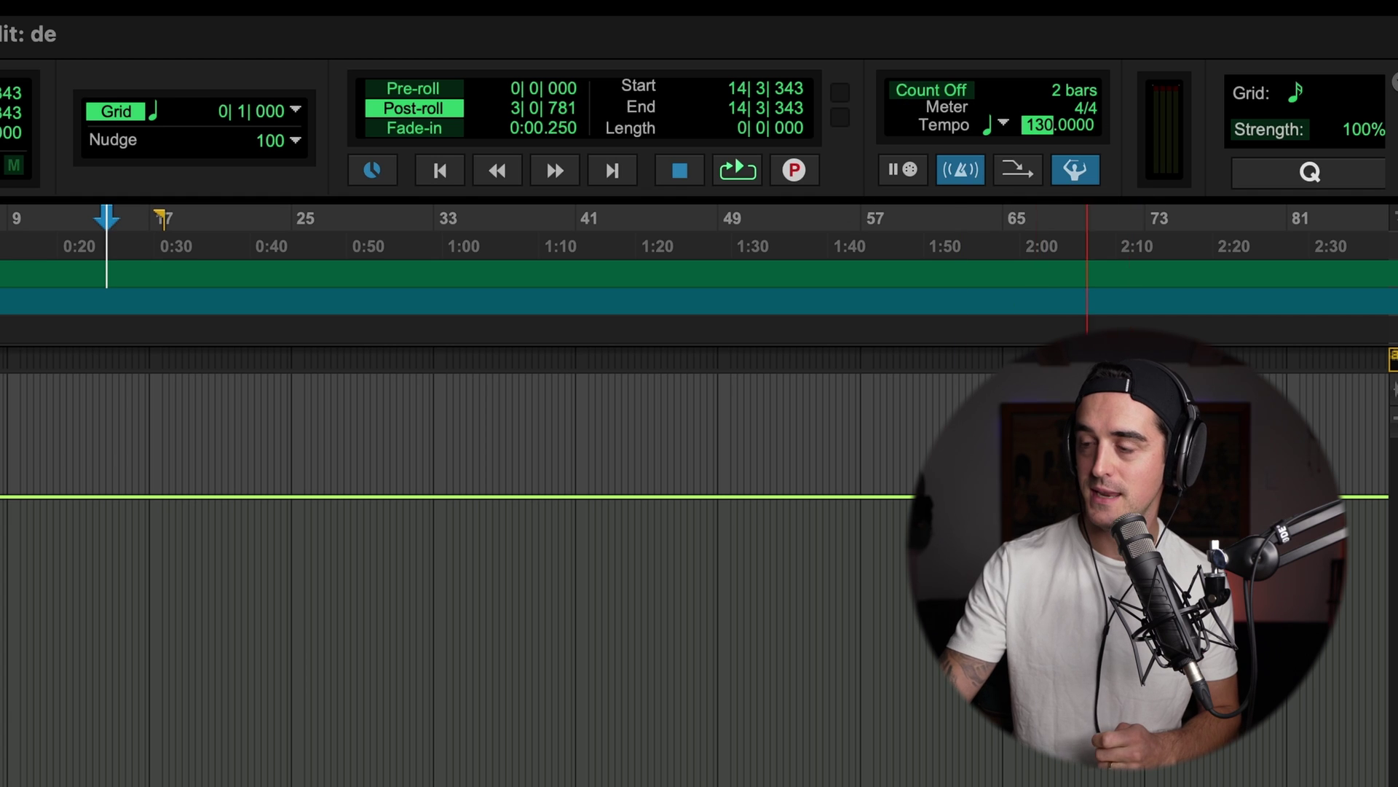
type("109")
key("Return")
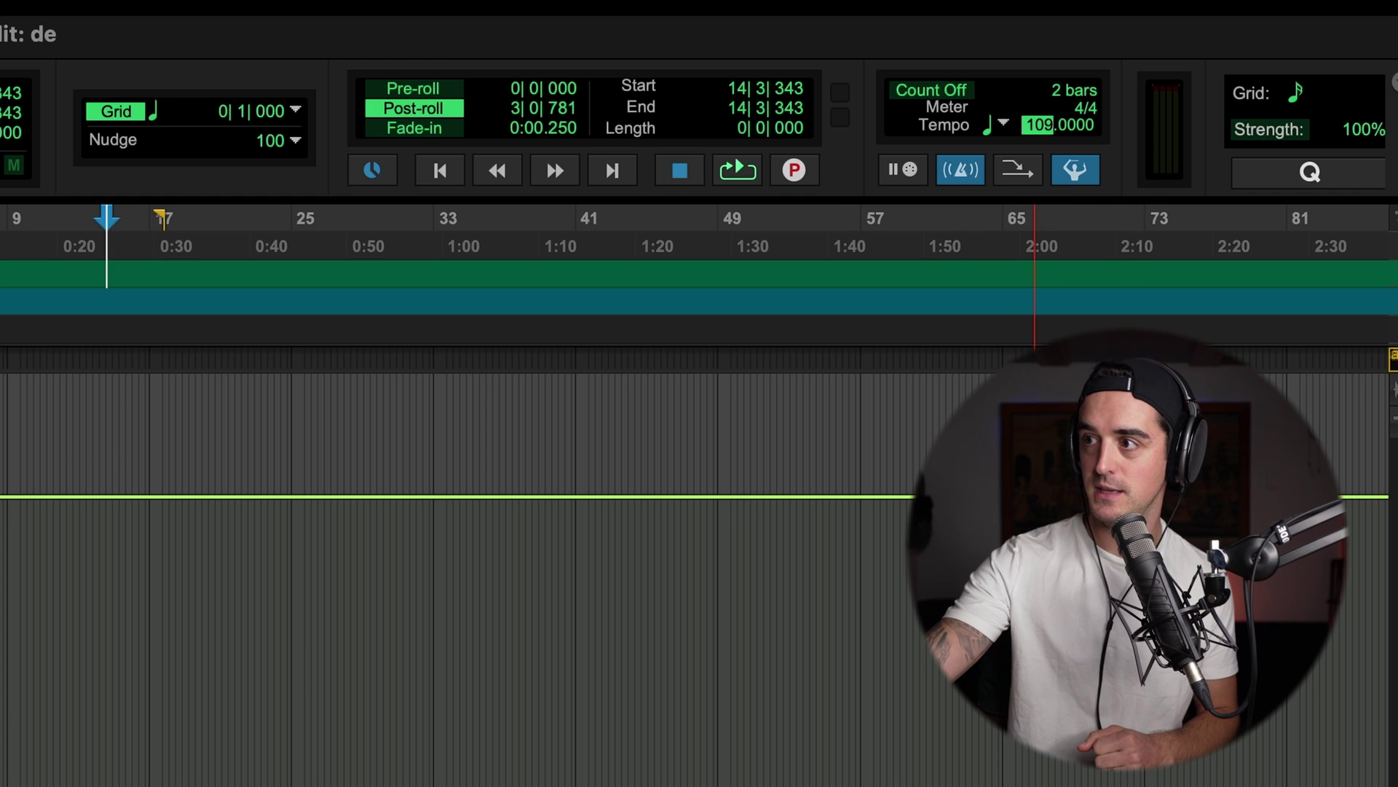
key("Down")
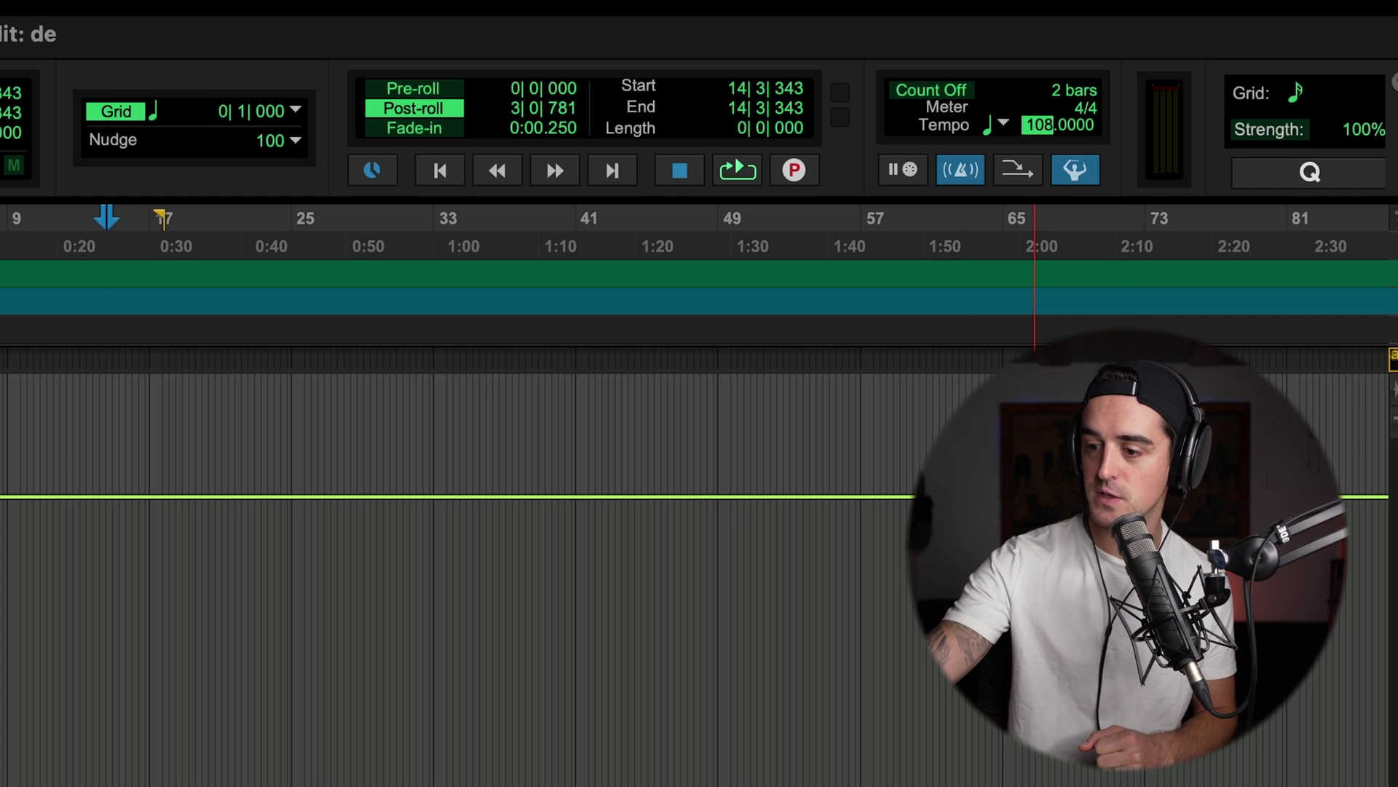
key("Up")
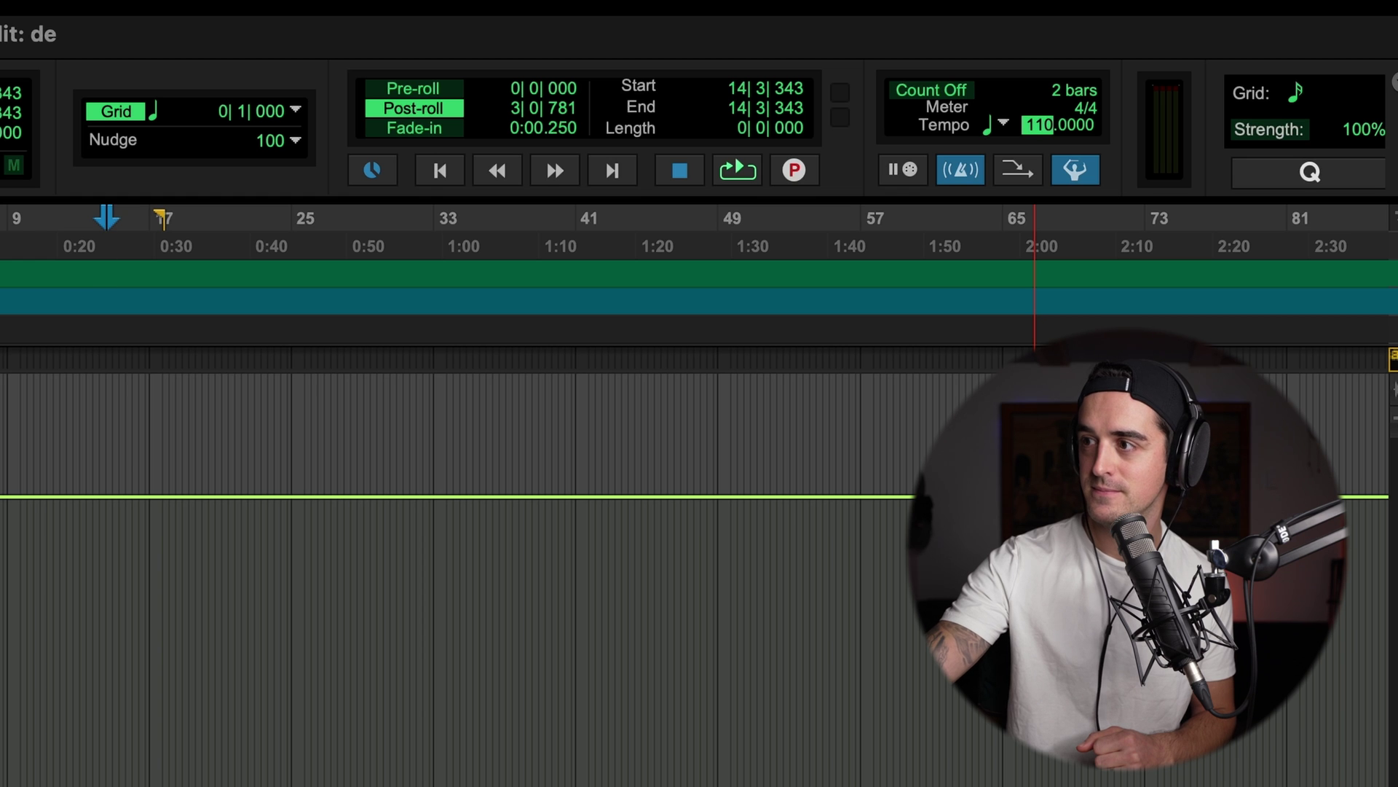
key("Up")
key("Return")
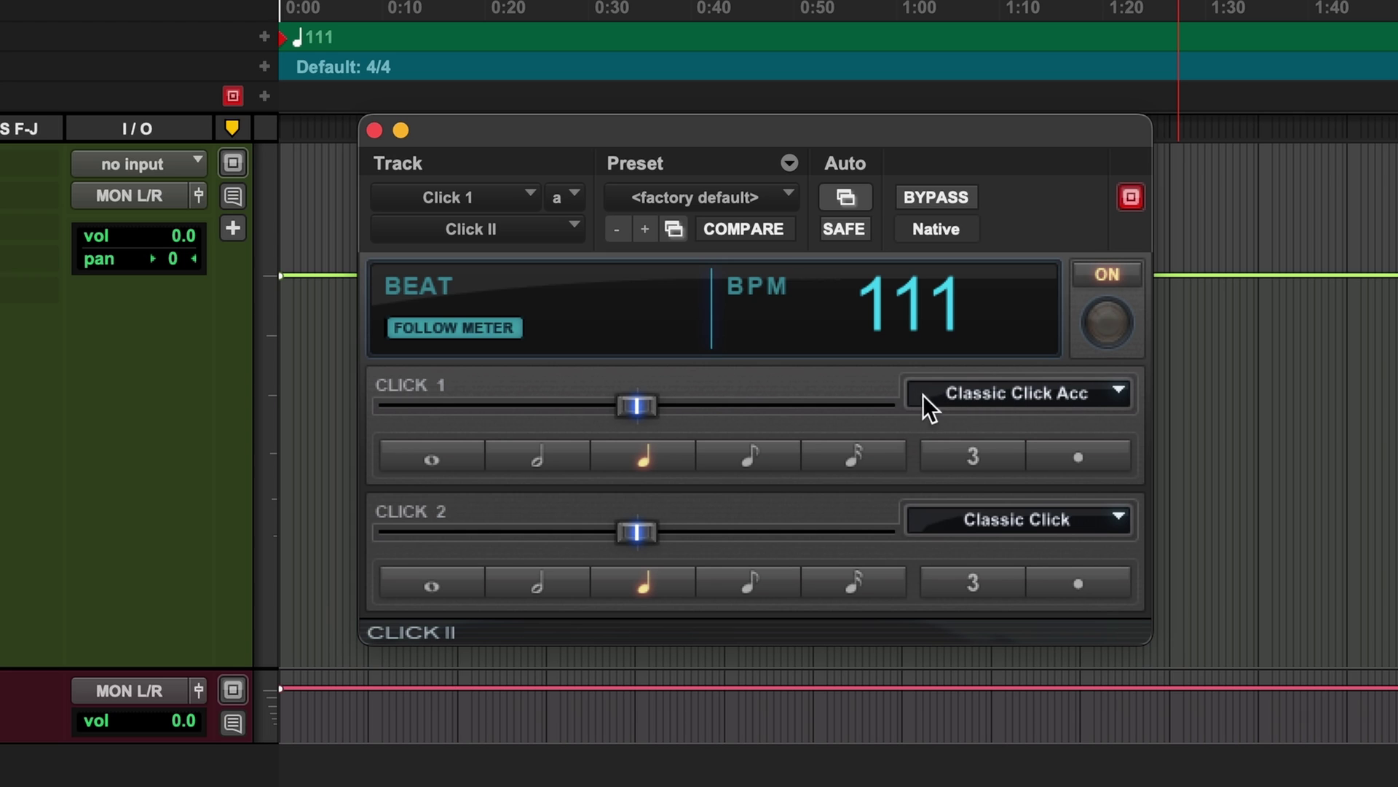
- Give the second click the Classic Click Acc sound and play back to audition it
left_click(1108, 401)
left_click(1090, 531)
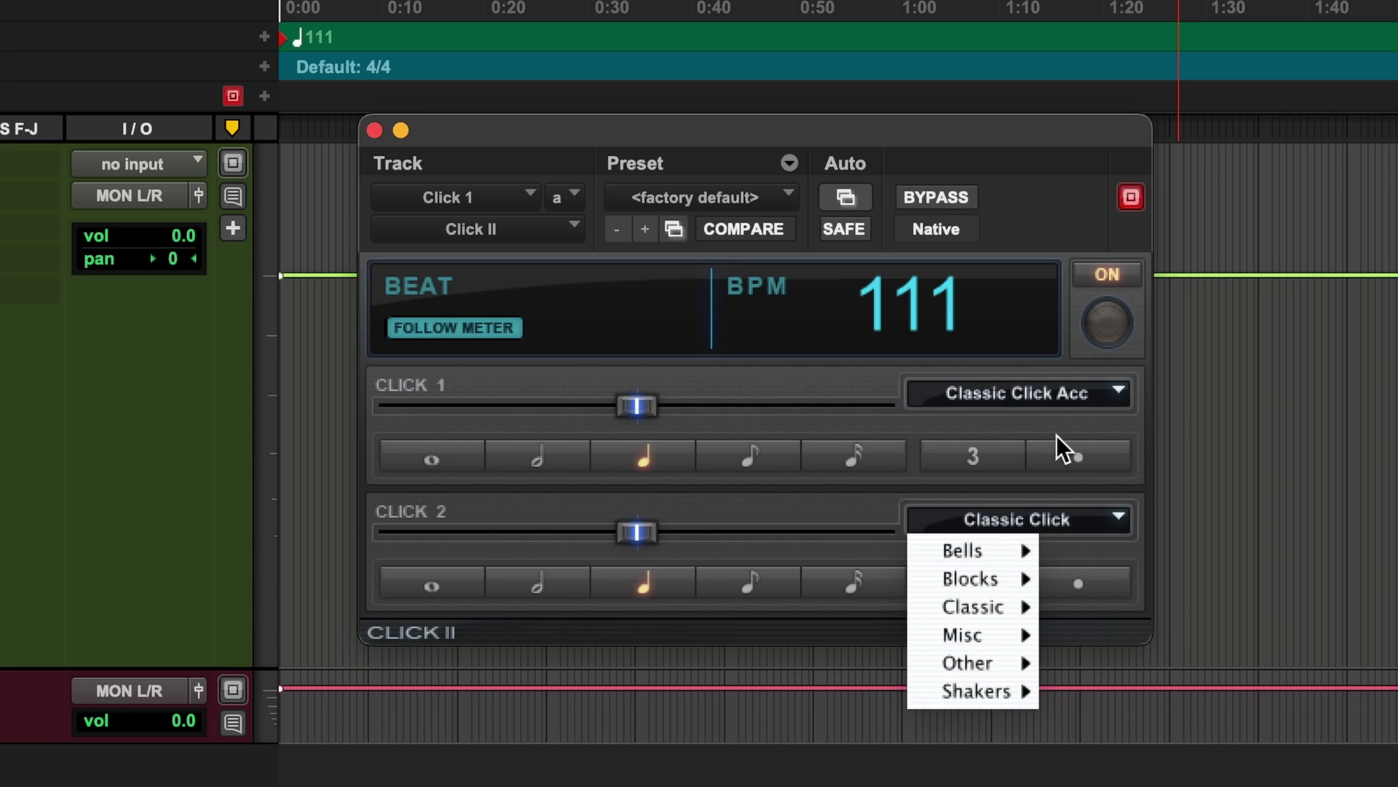
left_click(1042, 400)
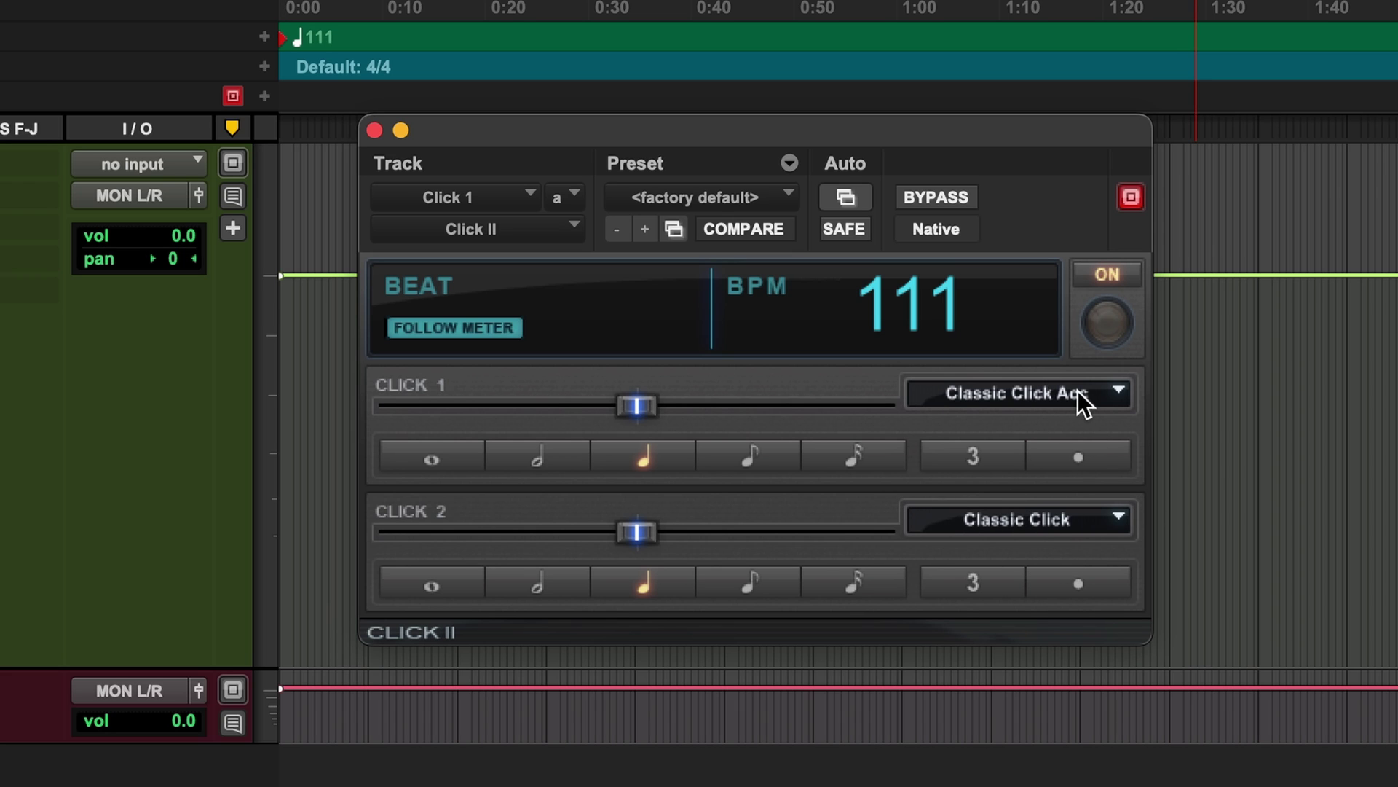
left_click(1030, 524)
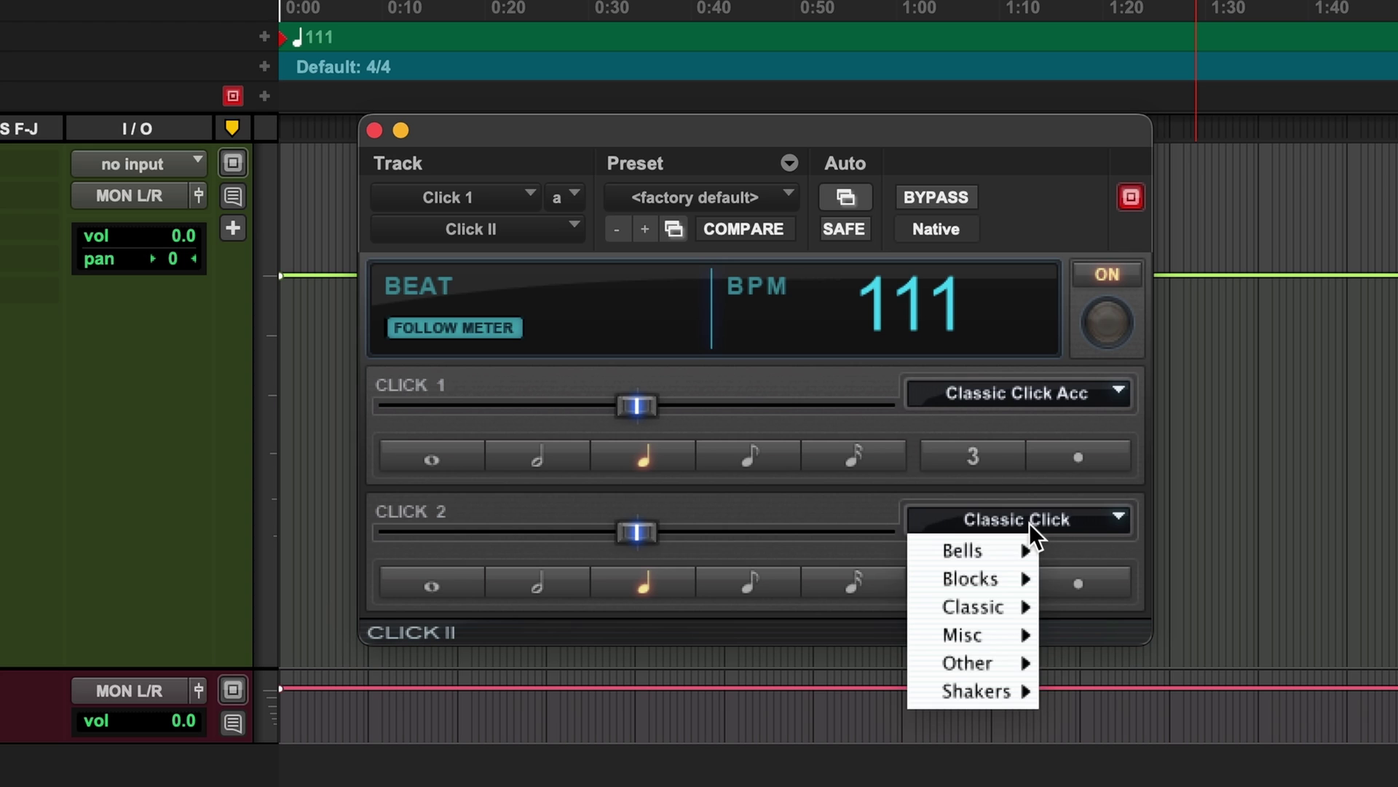
mouse_move(969, 663)
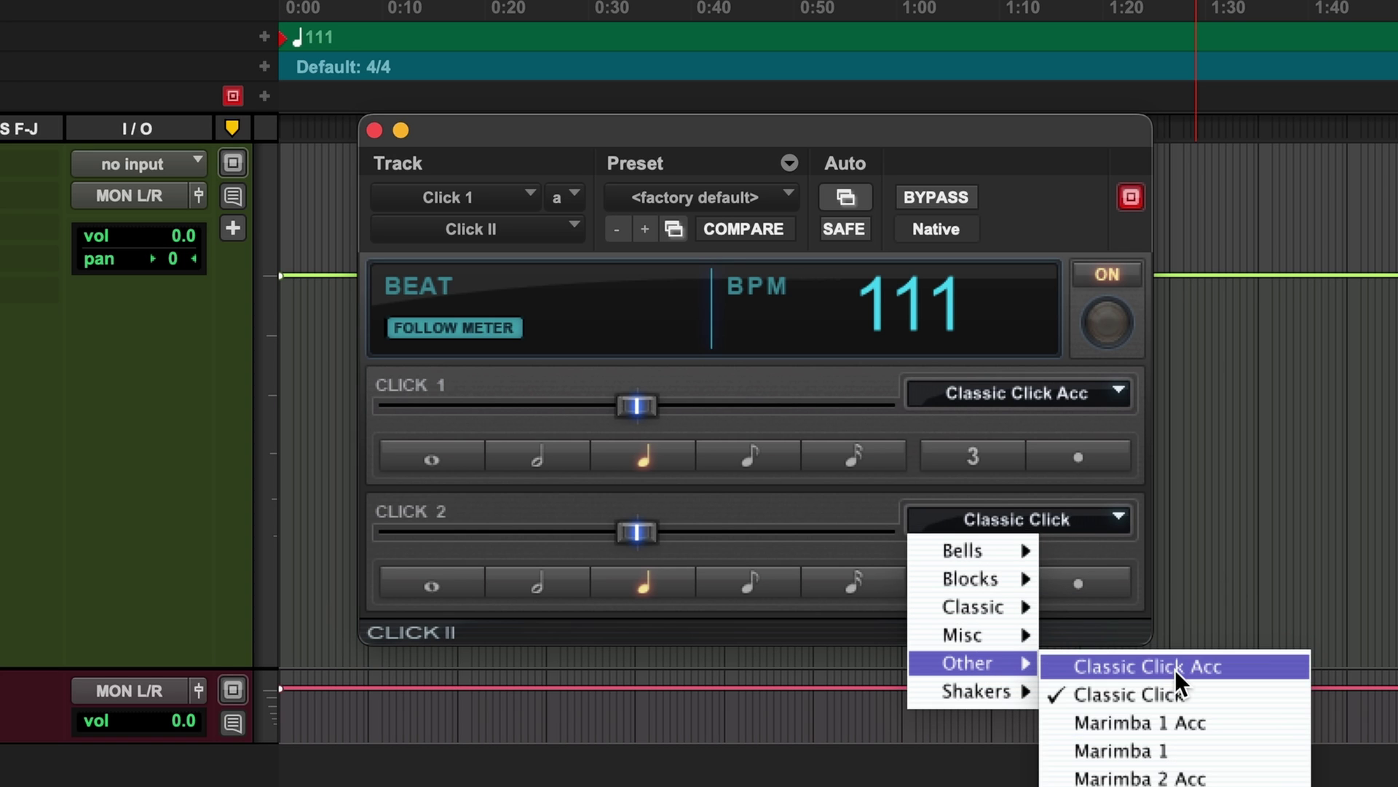
left_click(1175, 670)
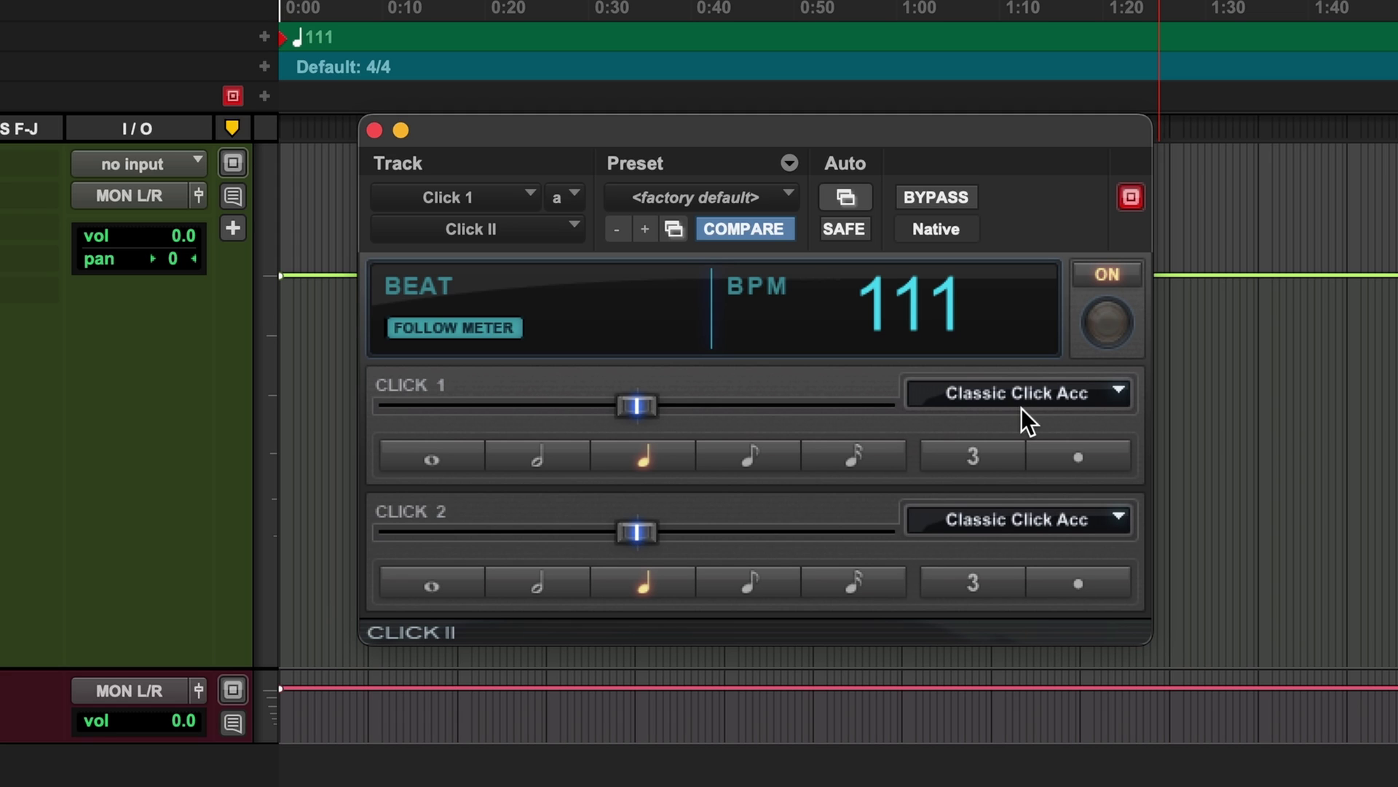
key("space")
- Try Comp Block Acc and MPC Click Acc on Click 1, then set Click 2 to Classic Click
left_click(1022, 401)
mouse_move(964, 424)
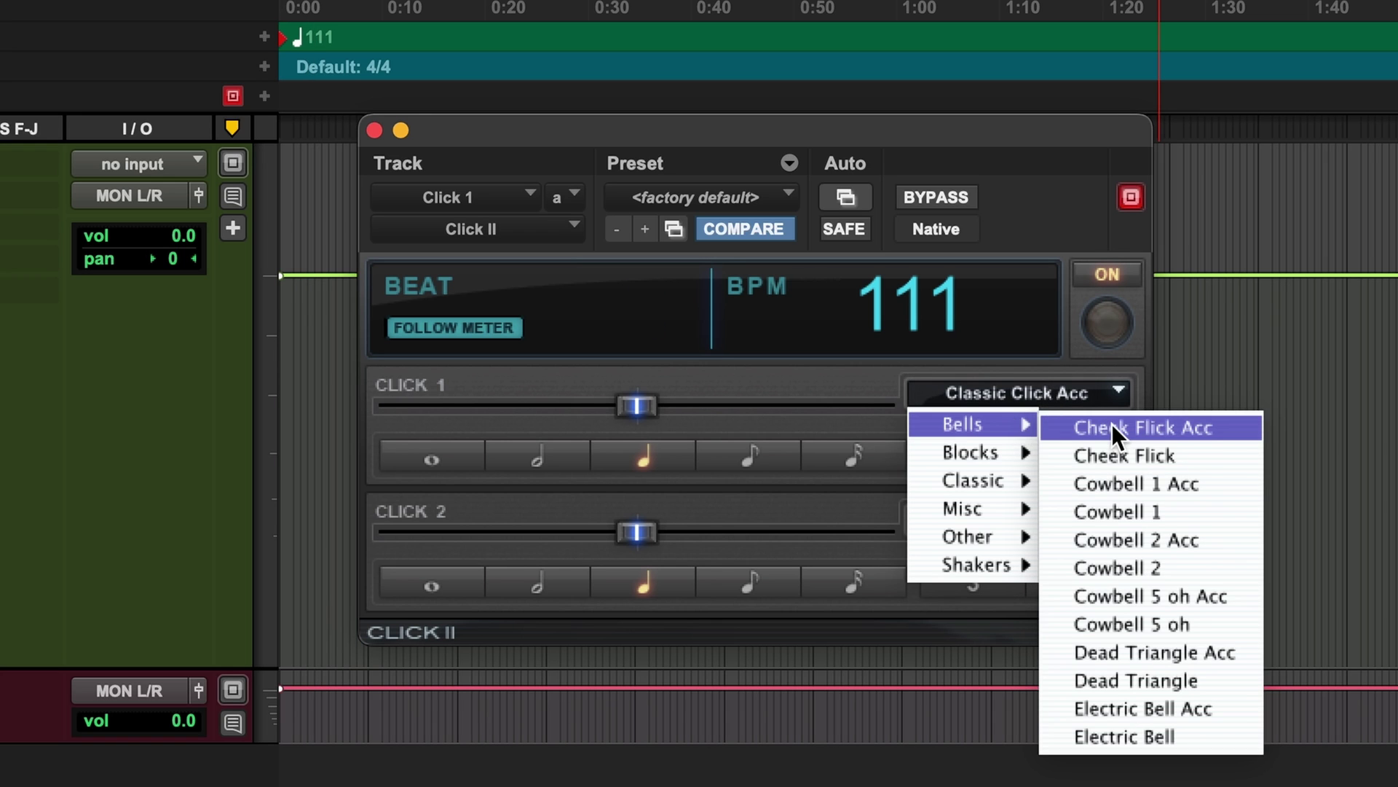
left_click(1113, 427)
left_click(1033, 385)
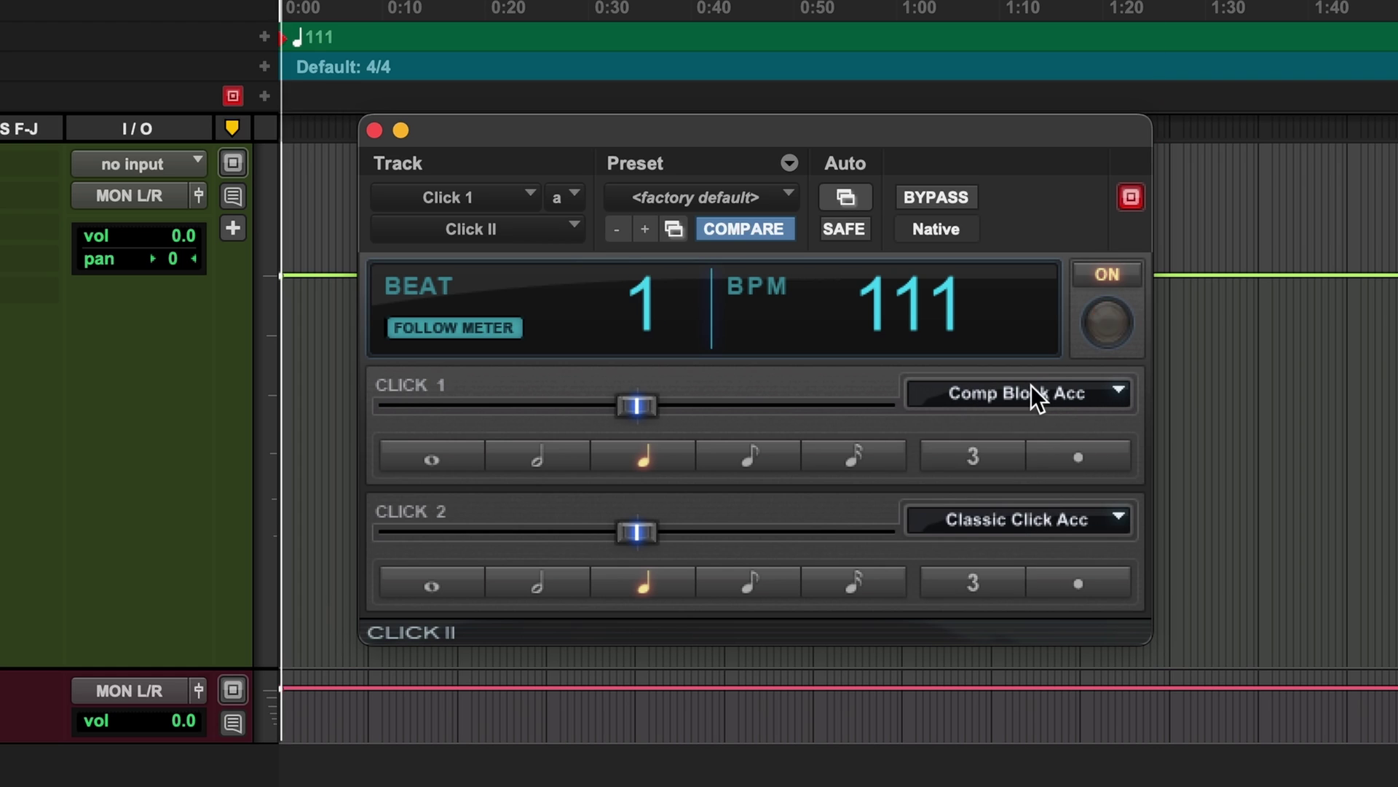
left_click(1030, 395)
left_click(1071, 509)
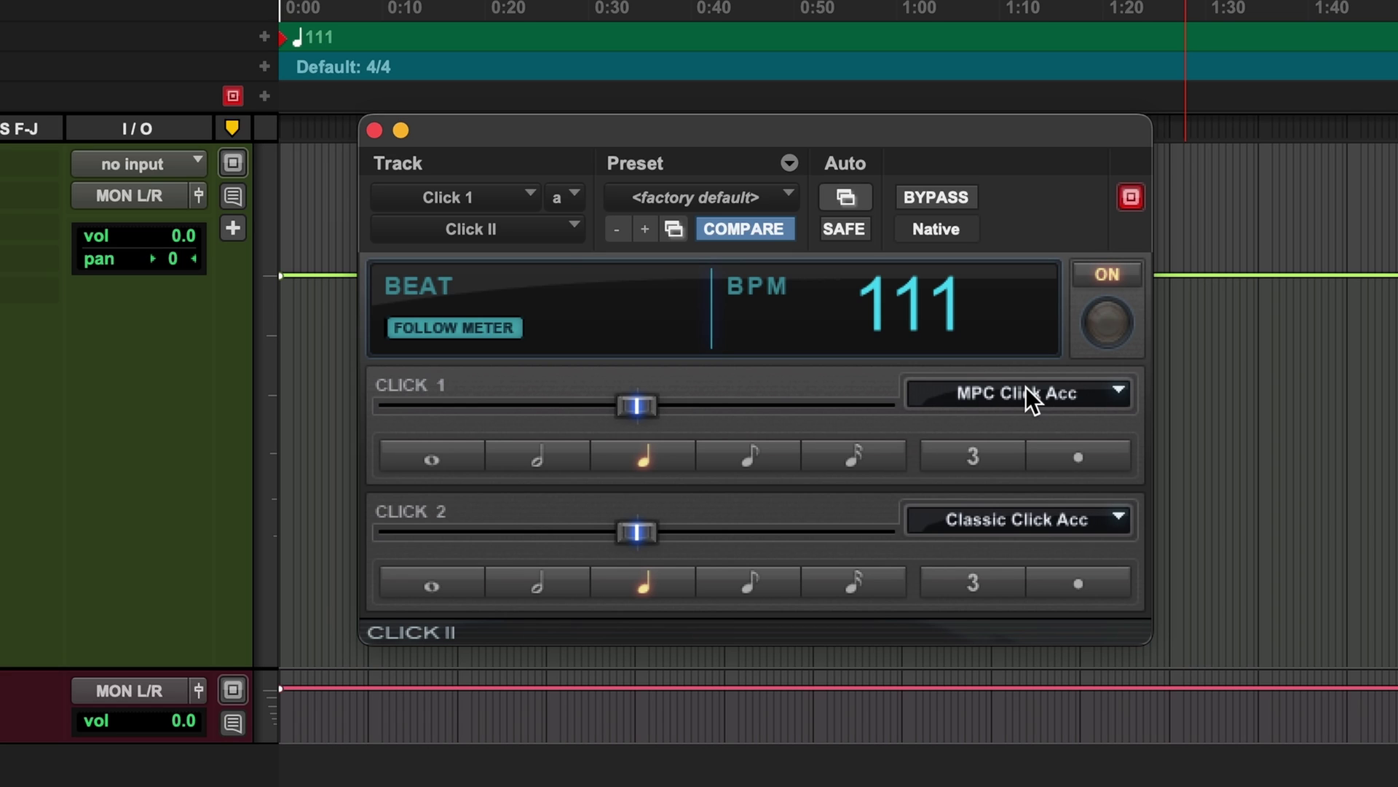
left_click(1017, 518)
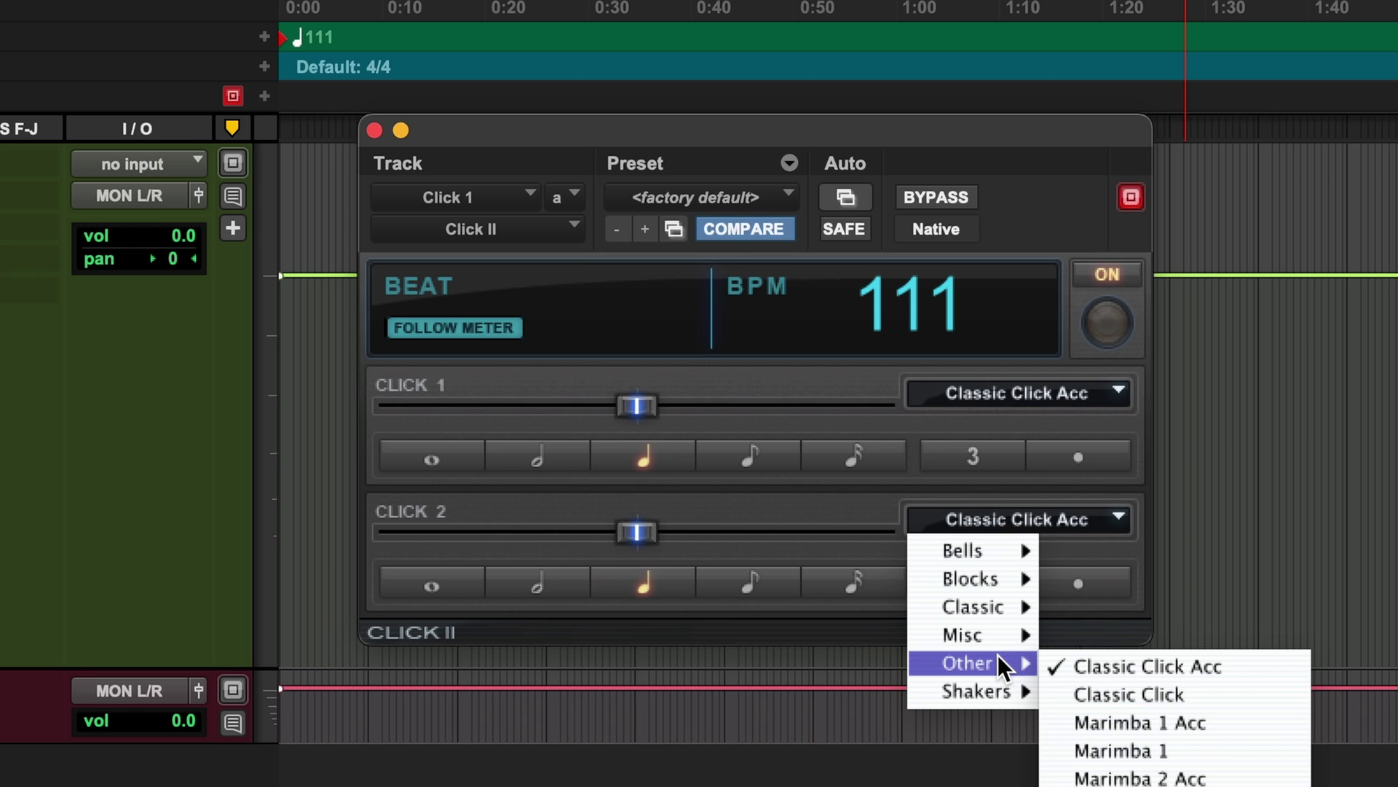
left_click(1135, 683)
key("space")
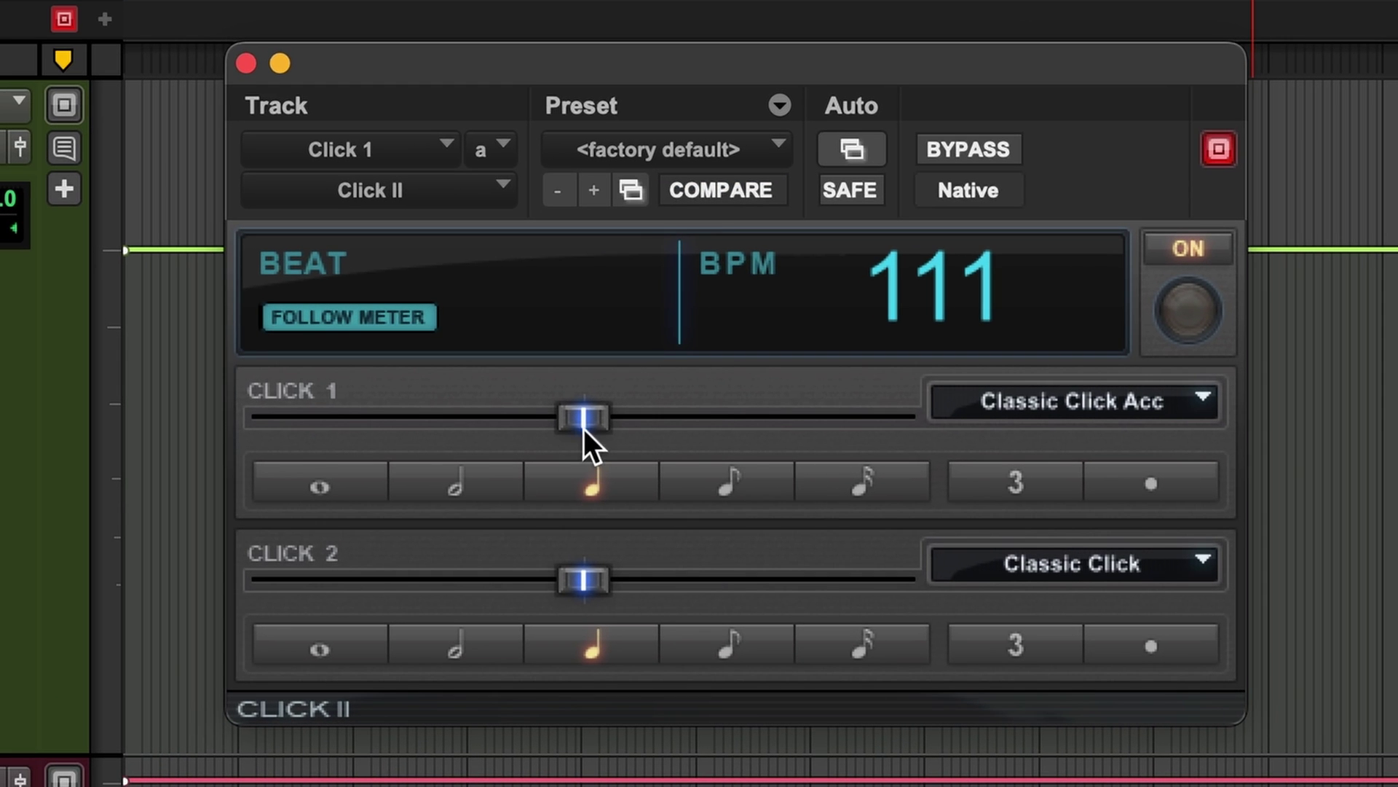
left_click_drag(585, 430, 708, 428)
left_click_drag(591, 604, 398, 588)
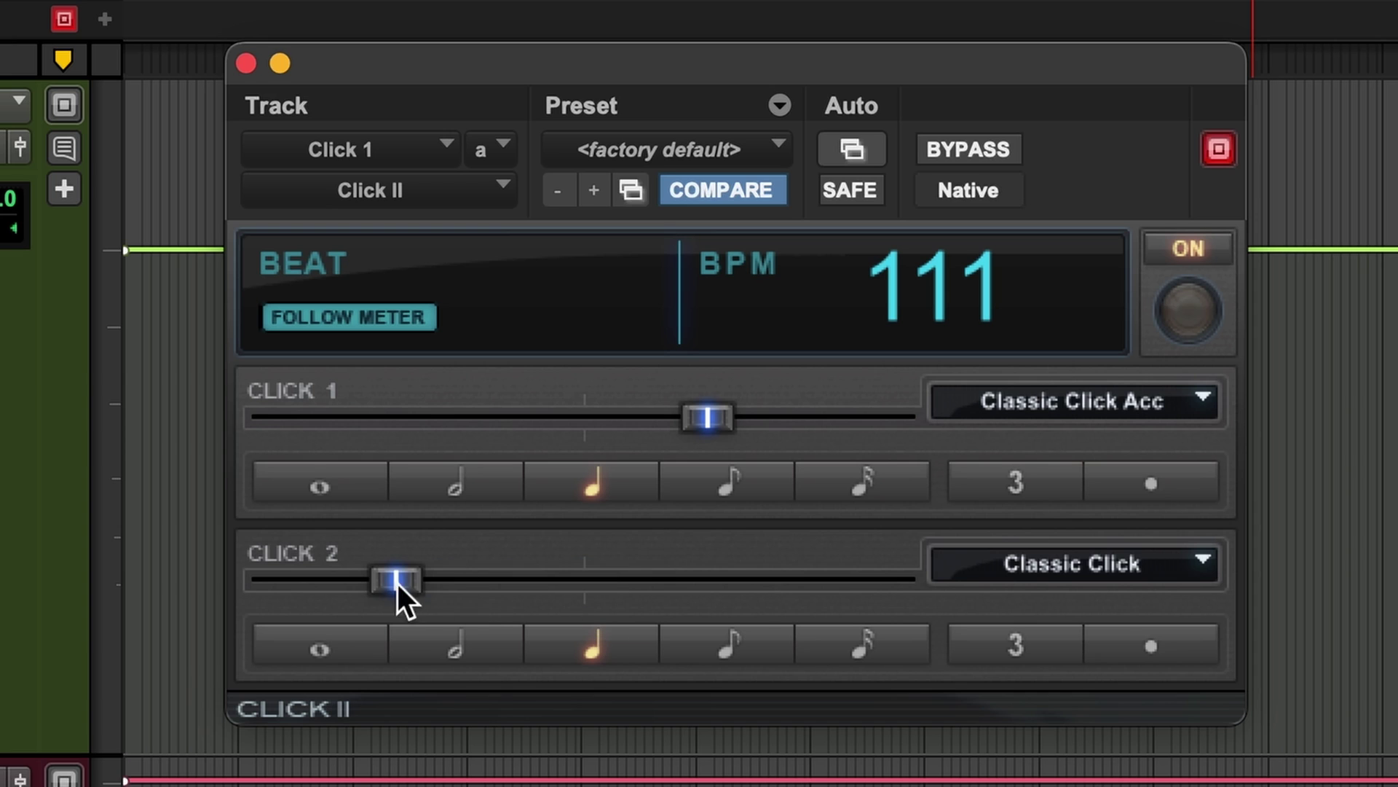
key("space")
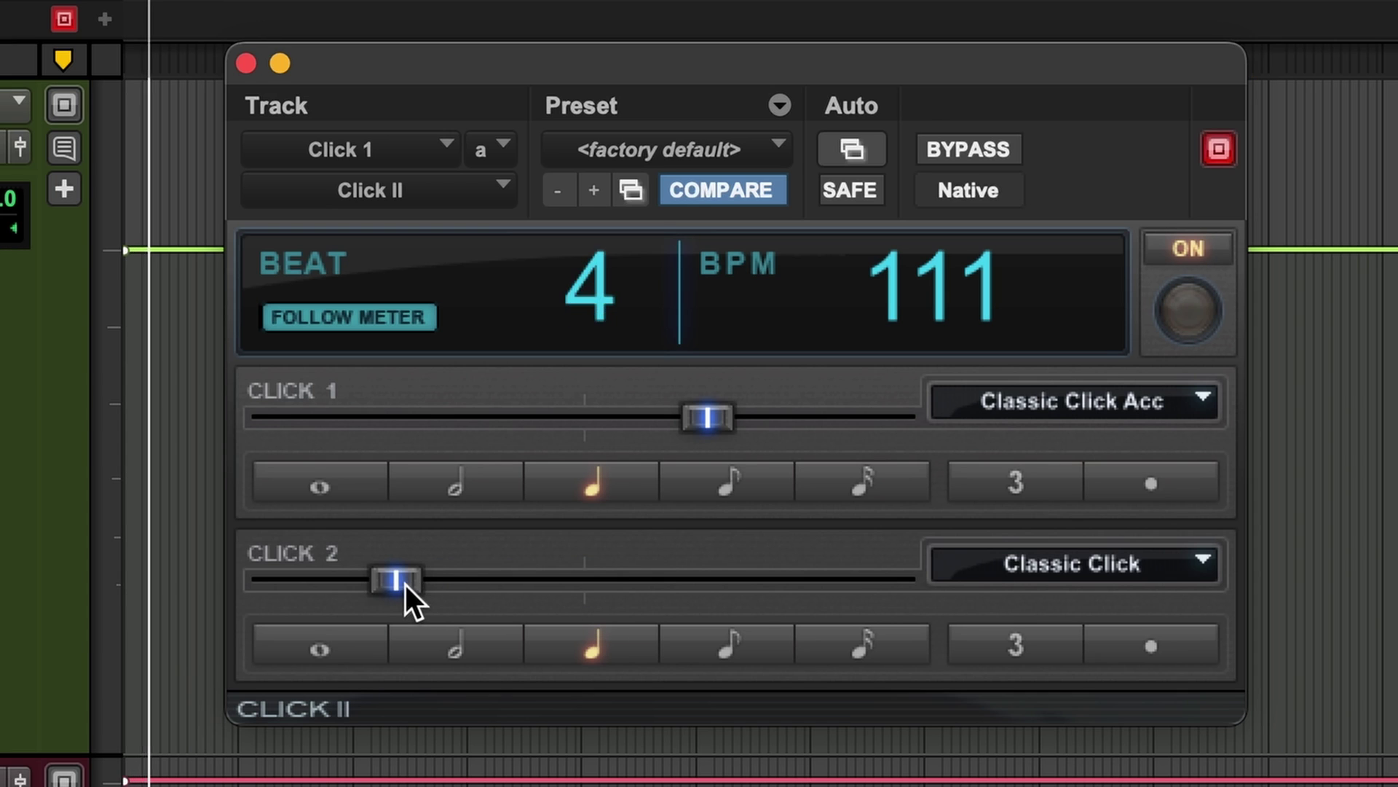
key("space")
left_click(405, 584, "alt")
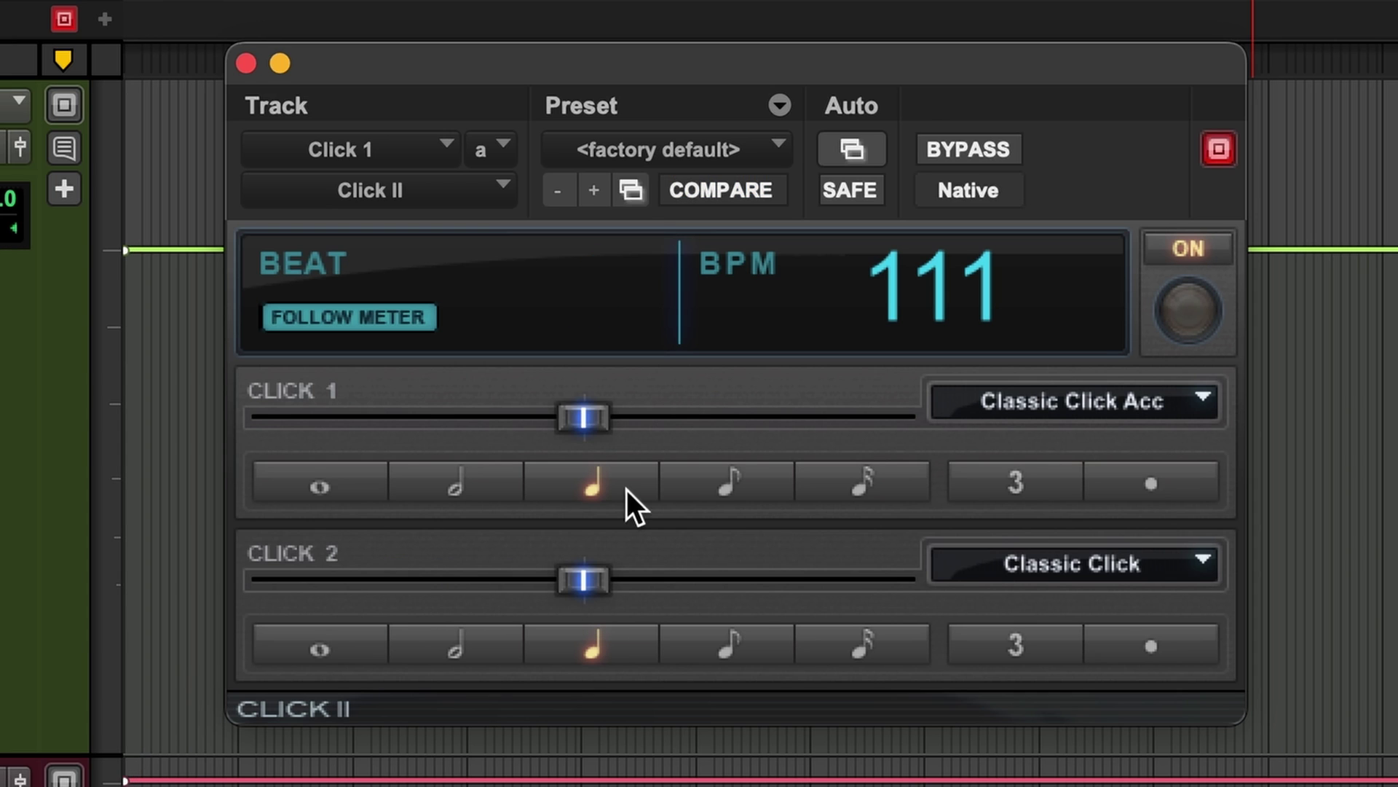
left_click(334, 320)
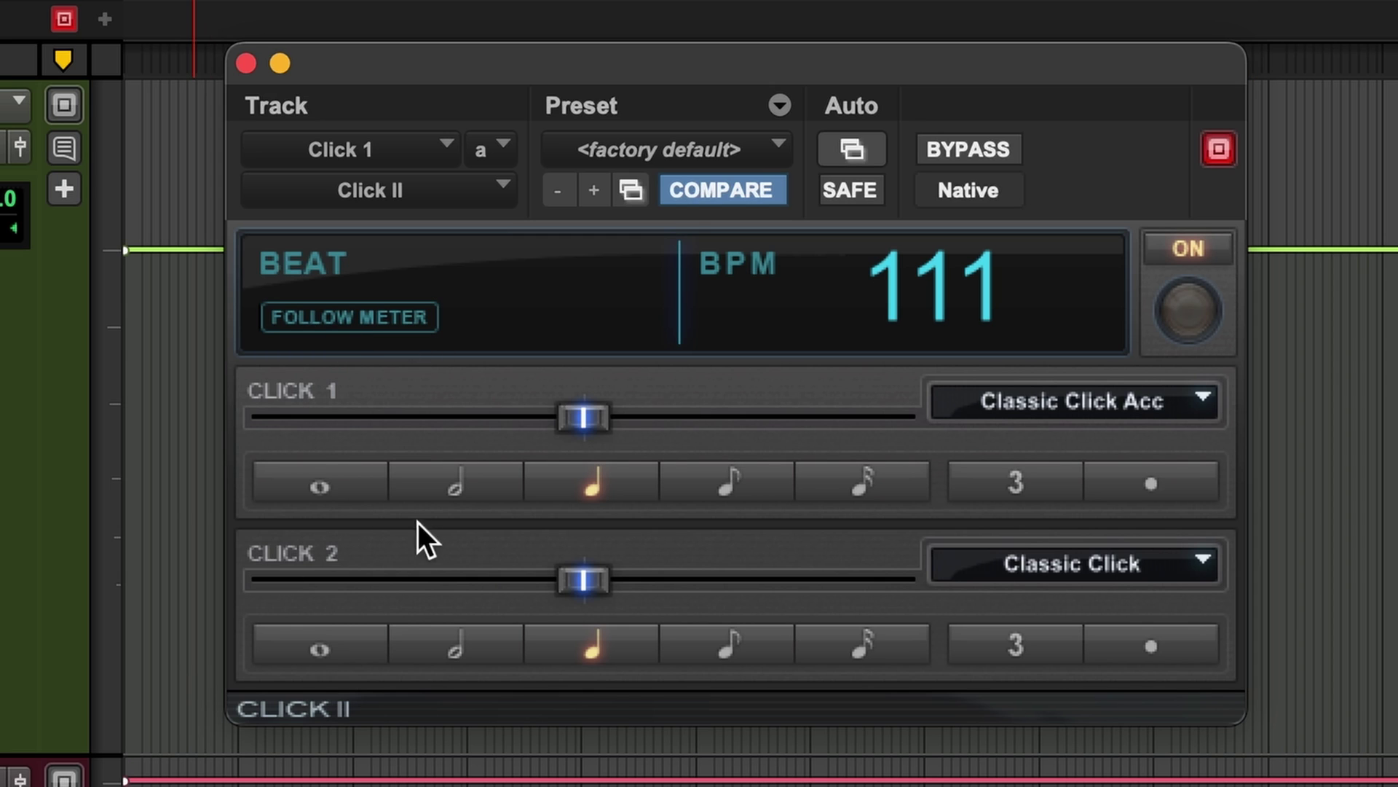
key("space")
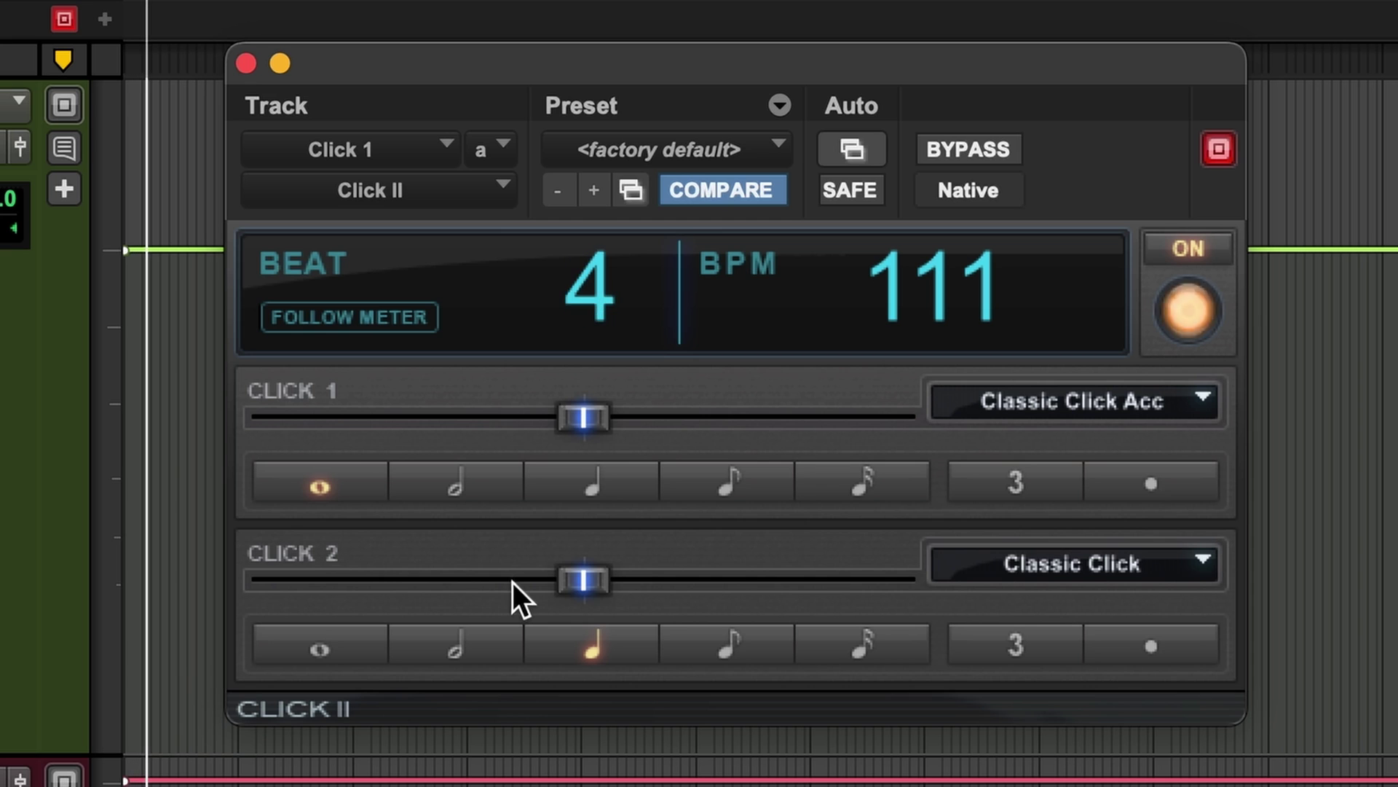
left_click(586, 489)
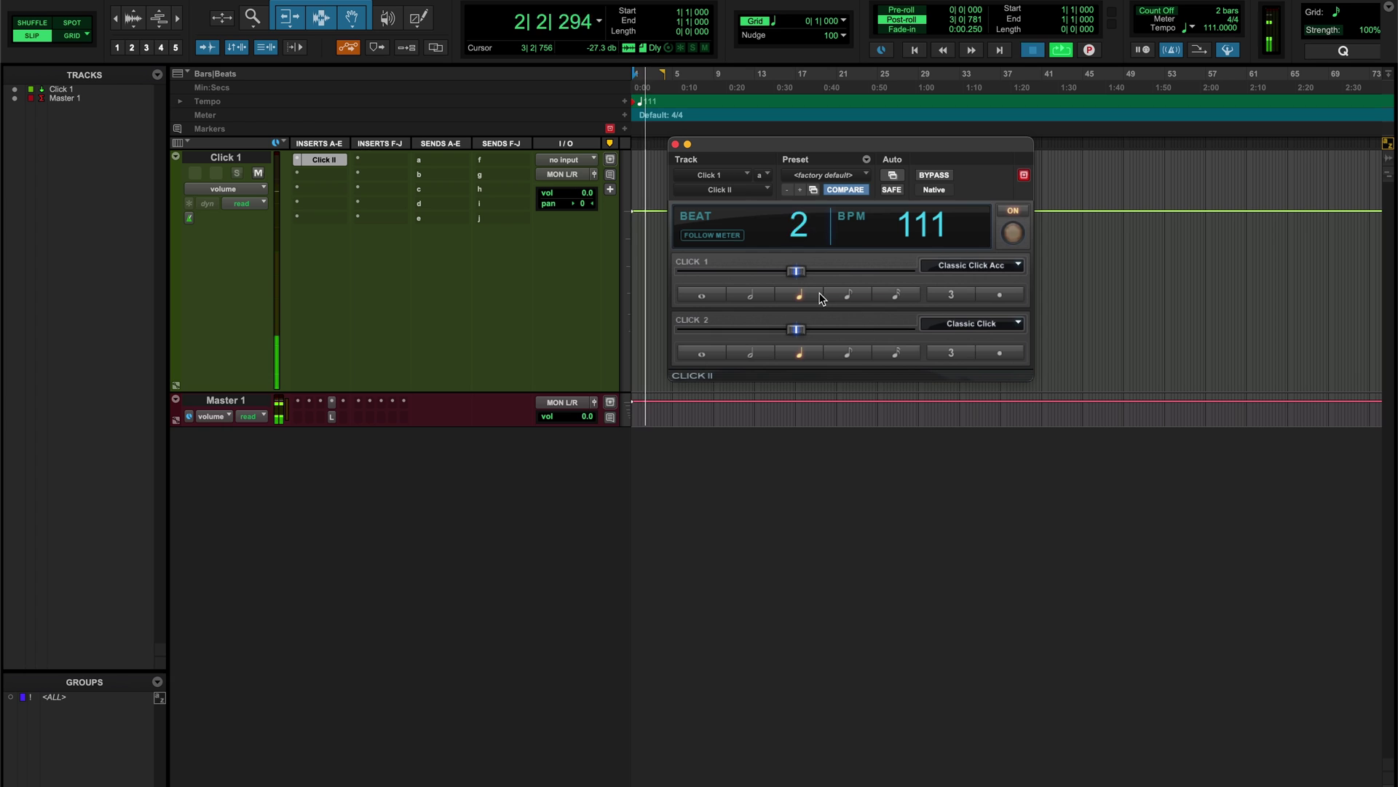
left_click(847, 351)
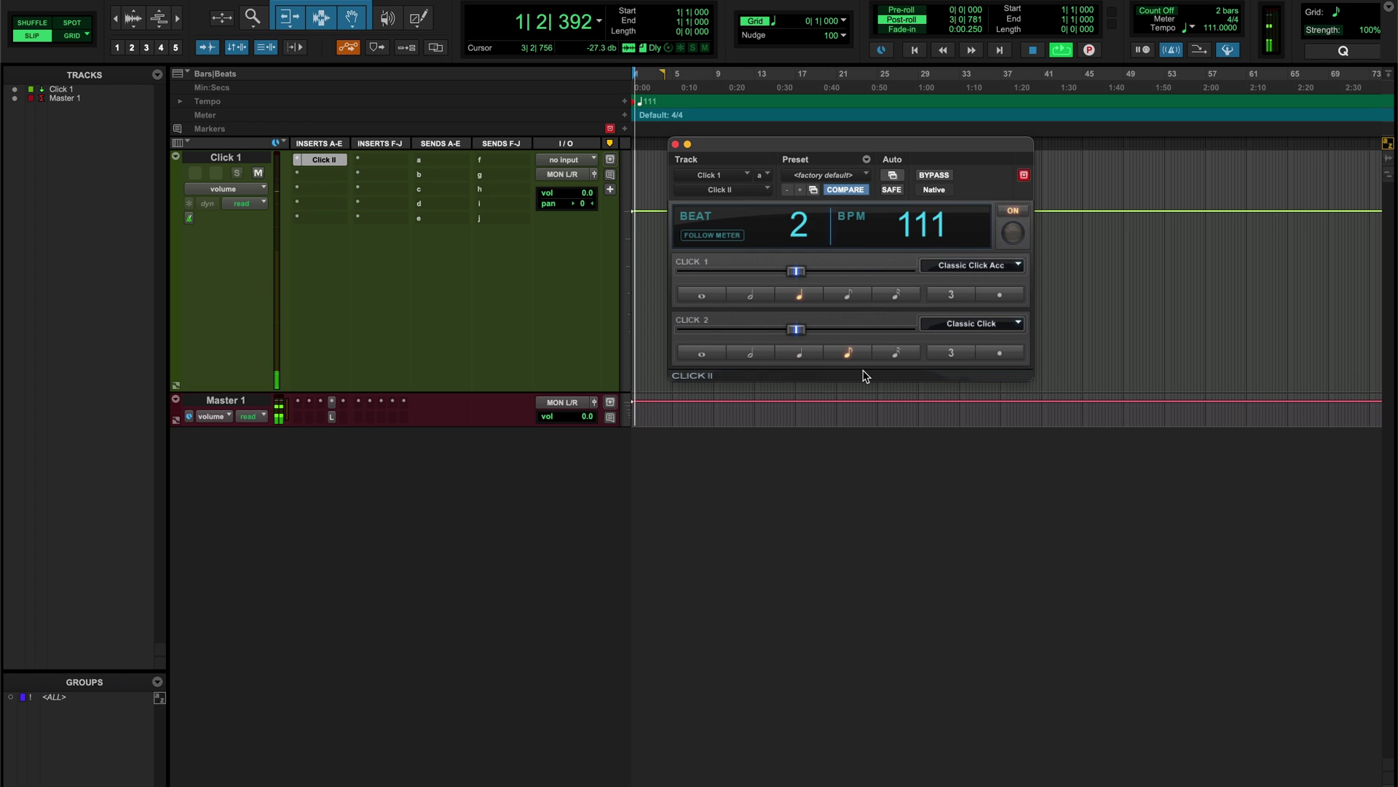
left_click(896, 352)
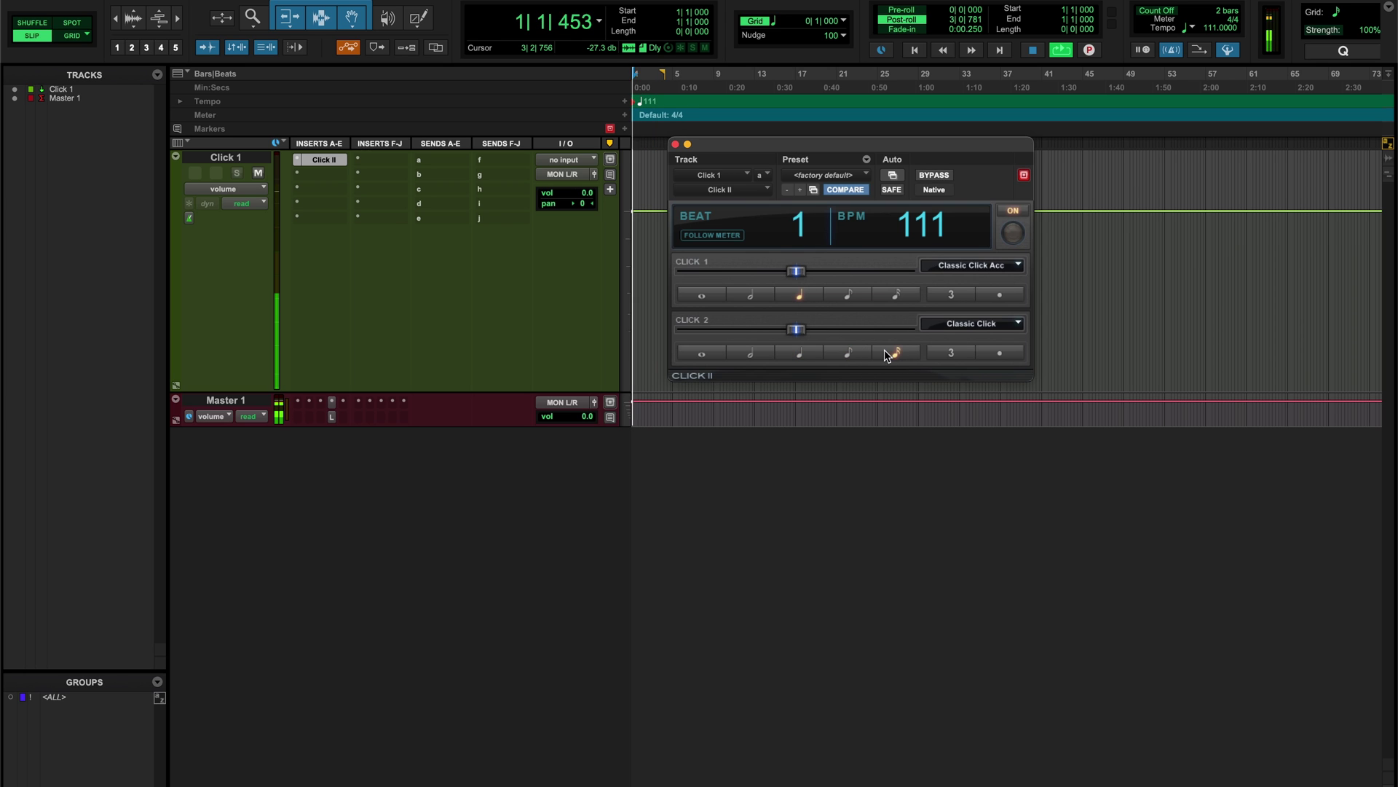
key("space")
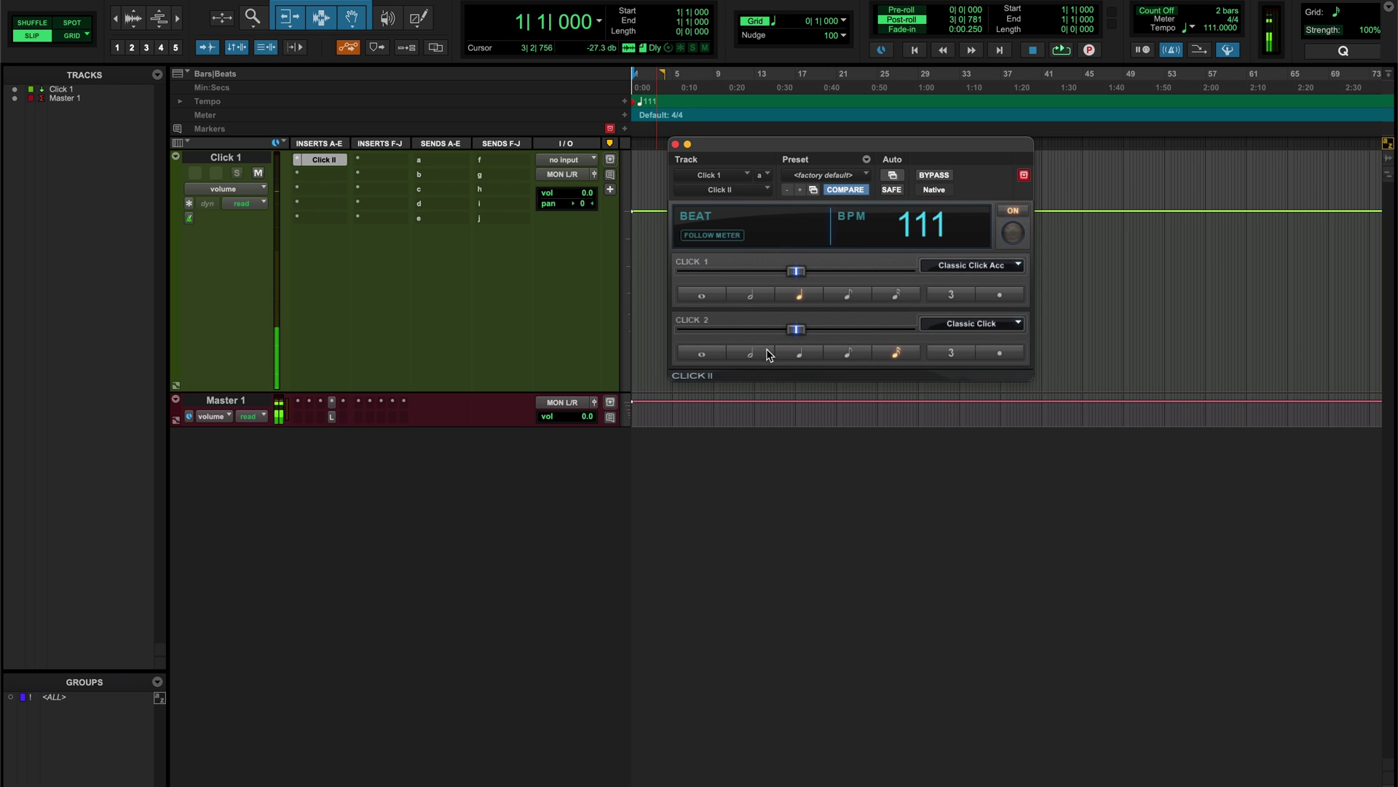
key("space")
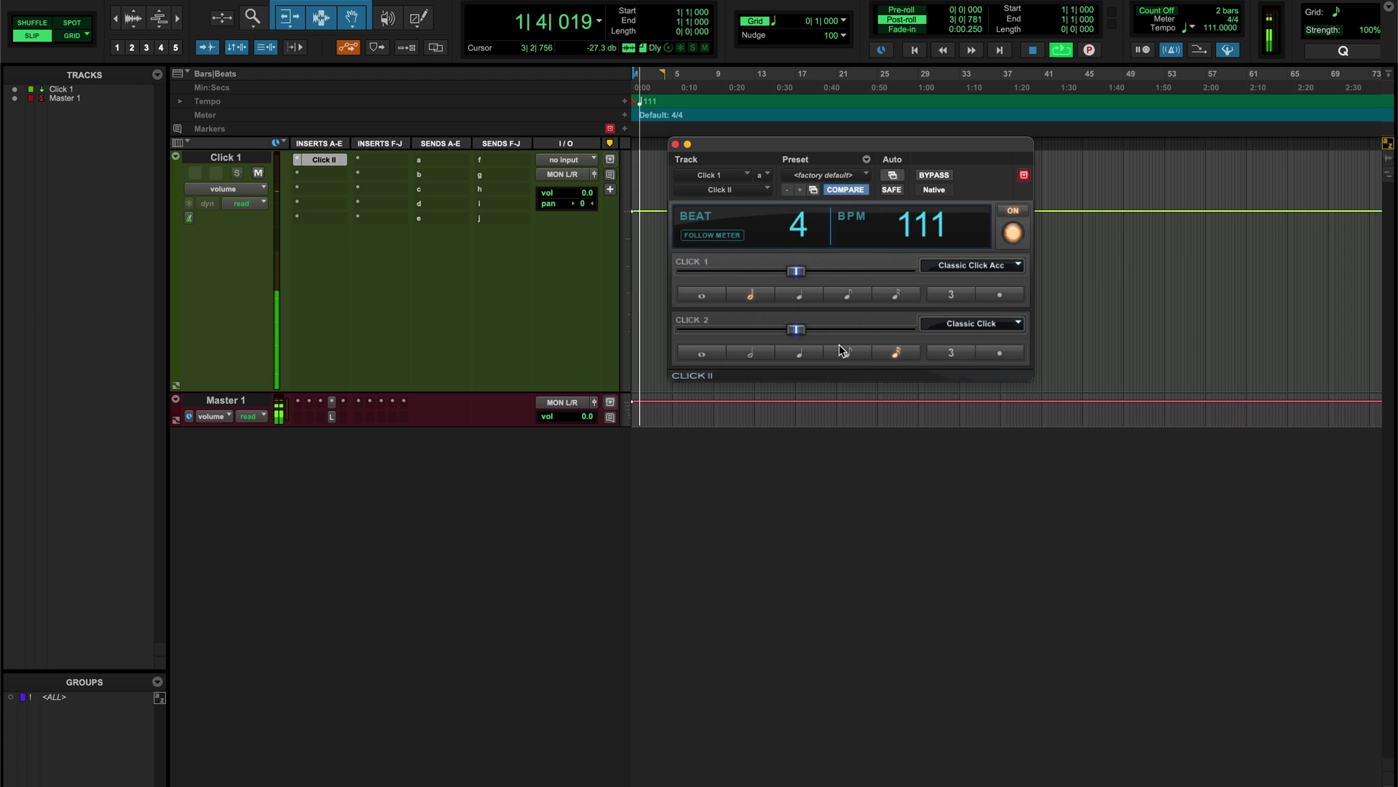
key("space")
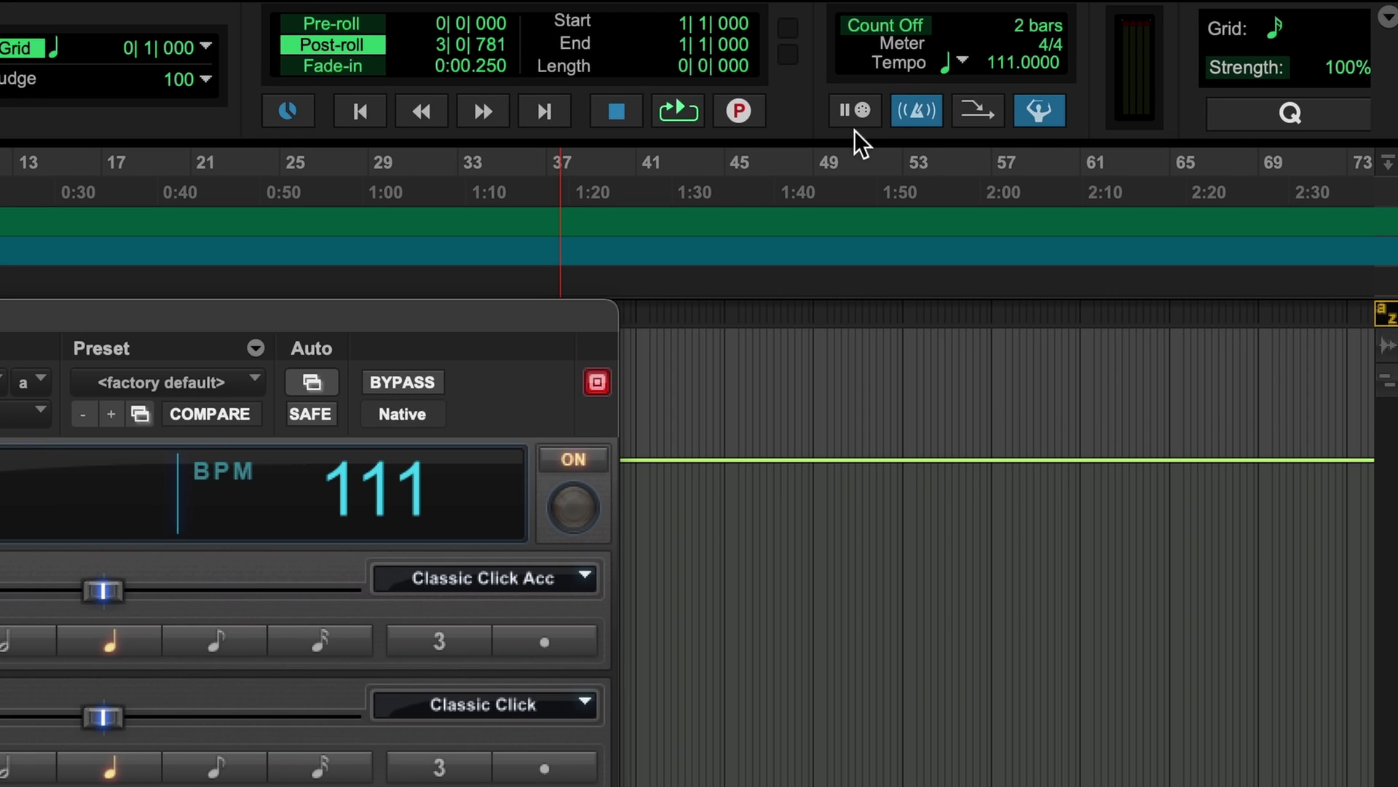
left_click(919, 114)
left_click(918, 114)
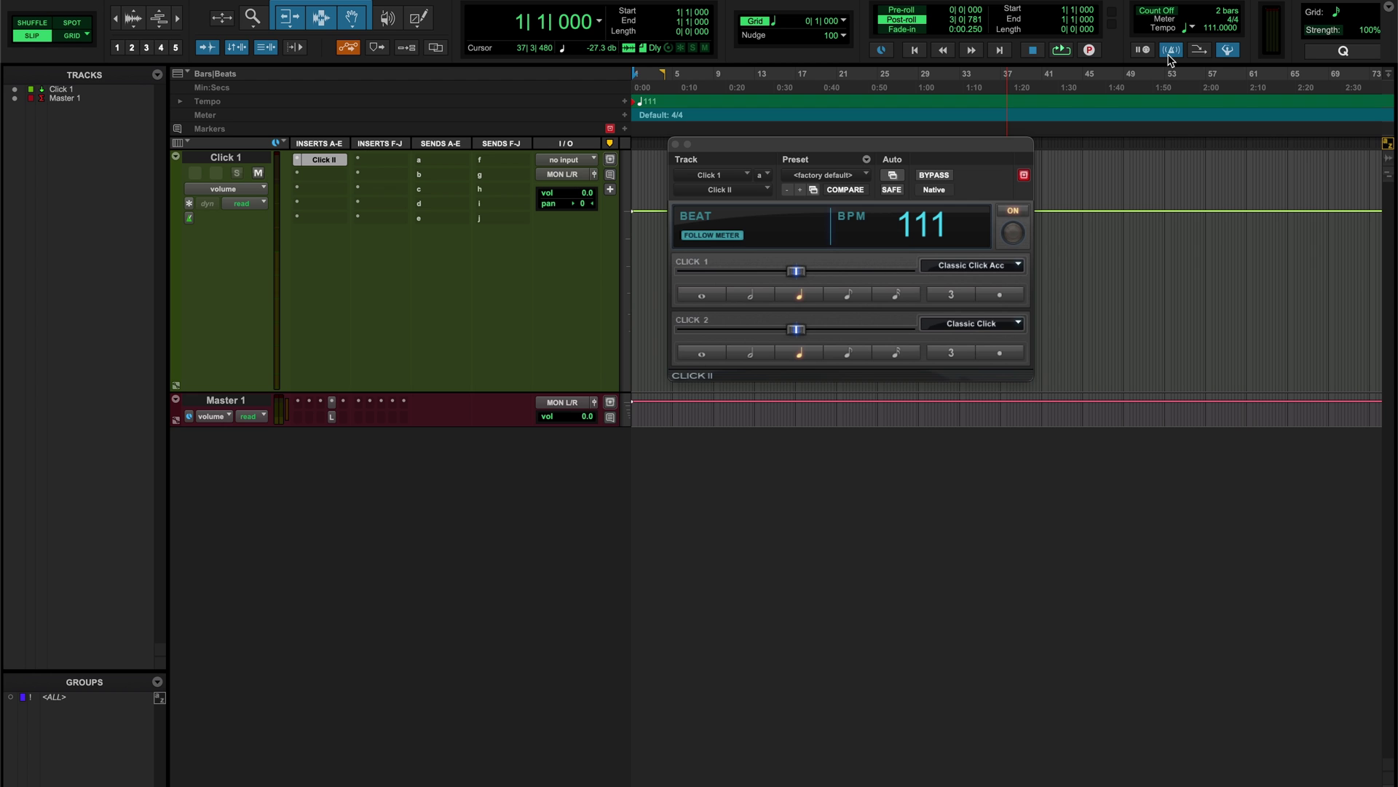
key("space")
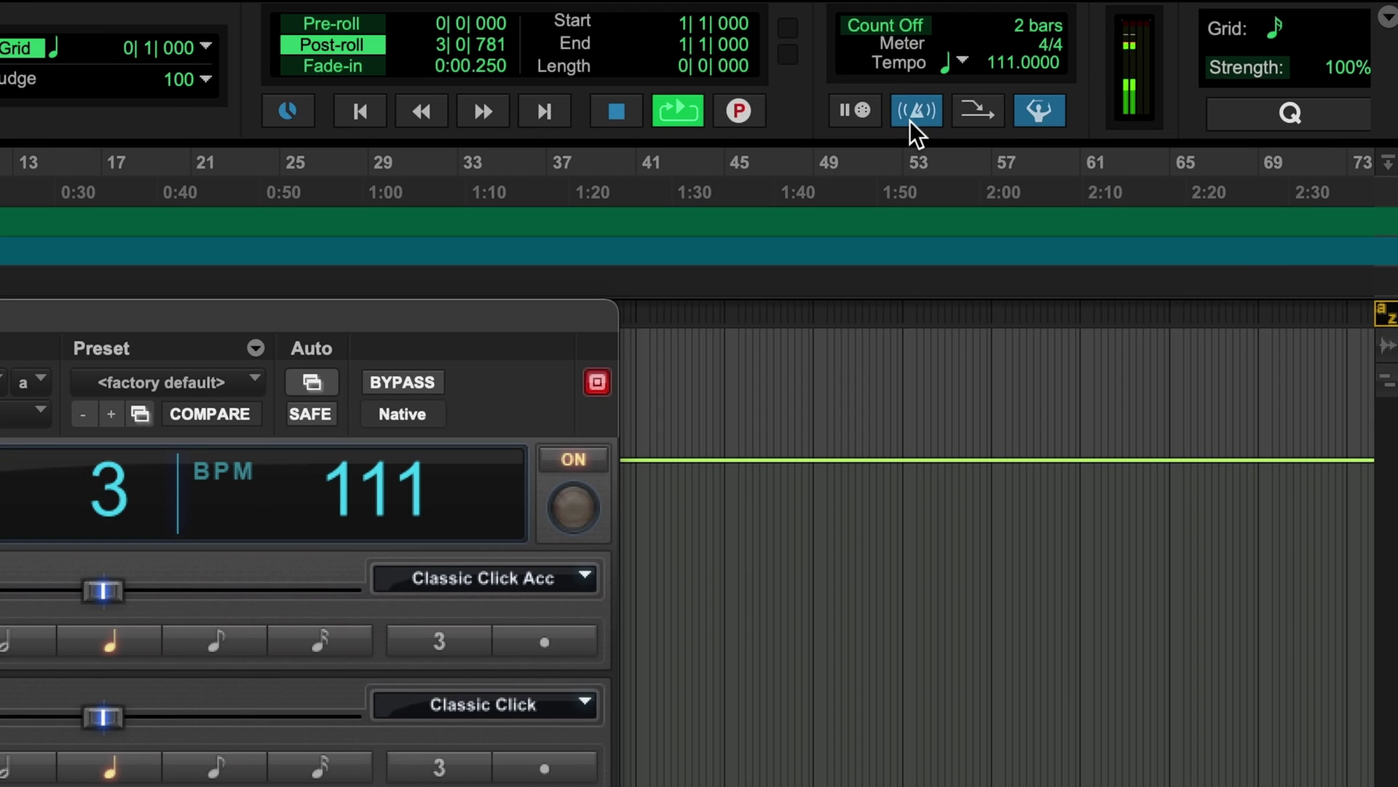
left_click(910, 121)
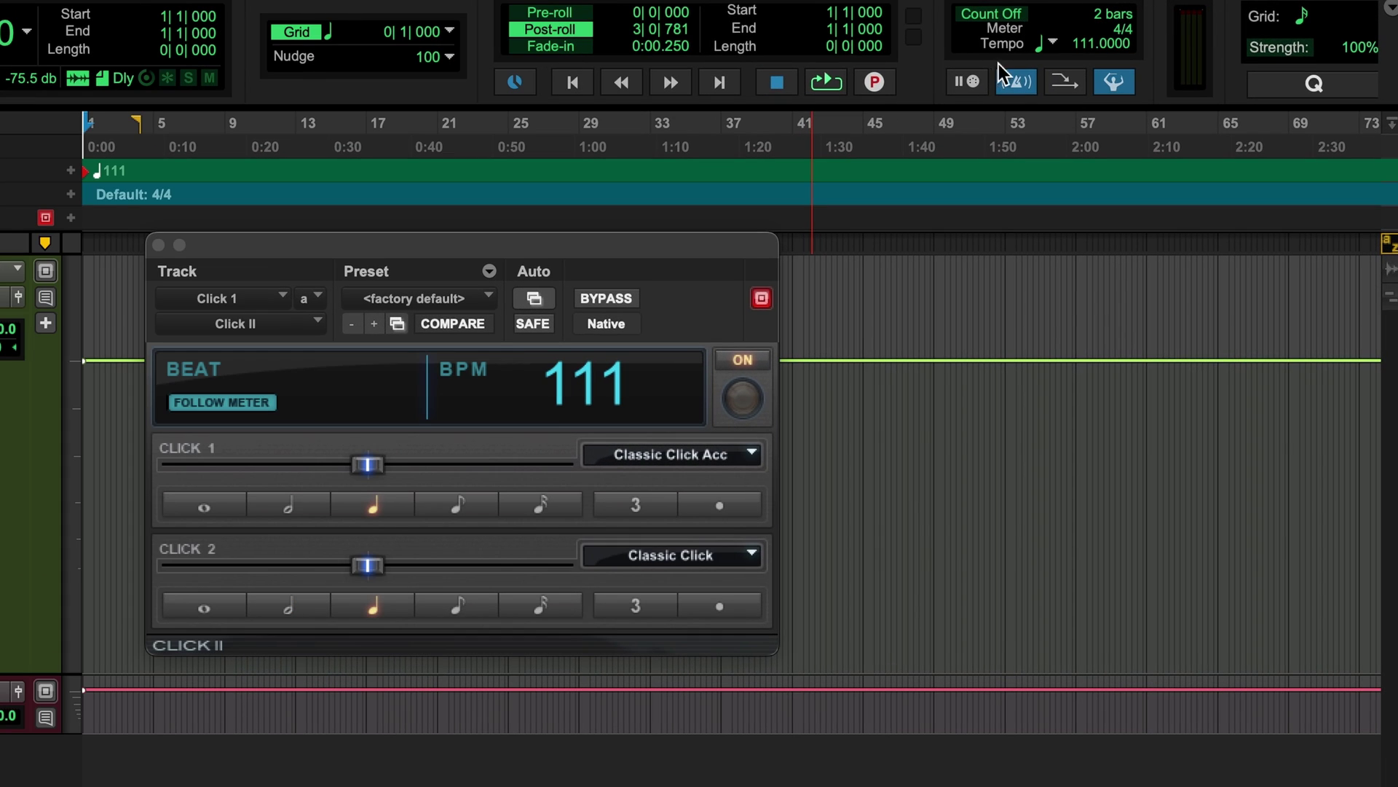
- Set the click to 'Only during record' in Click/Countoff Options
double_click(1119, 24)
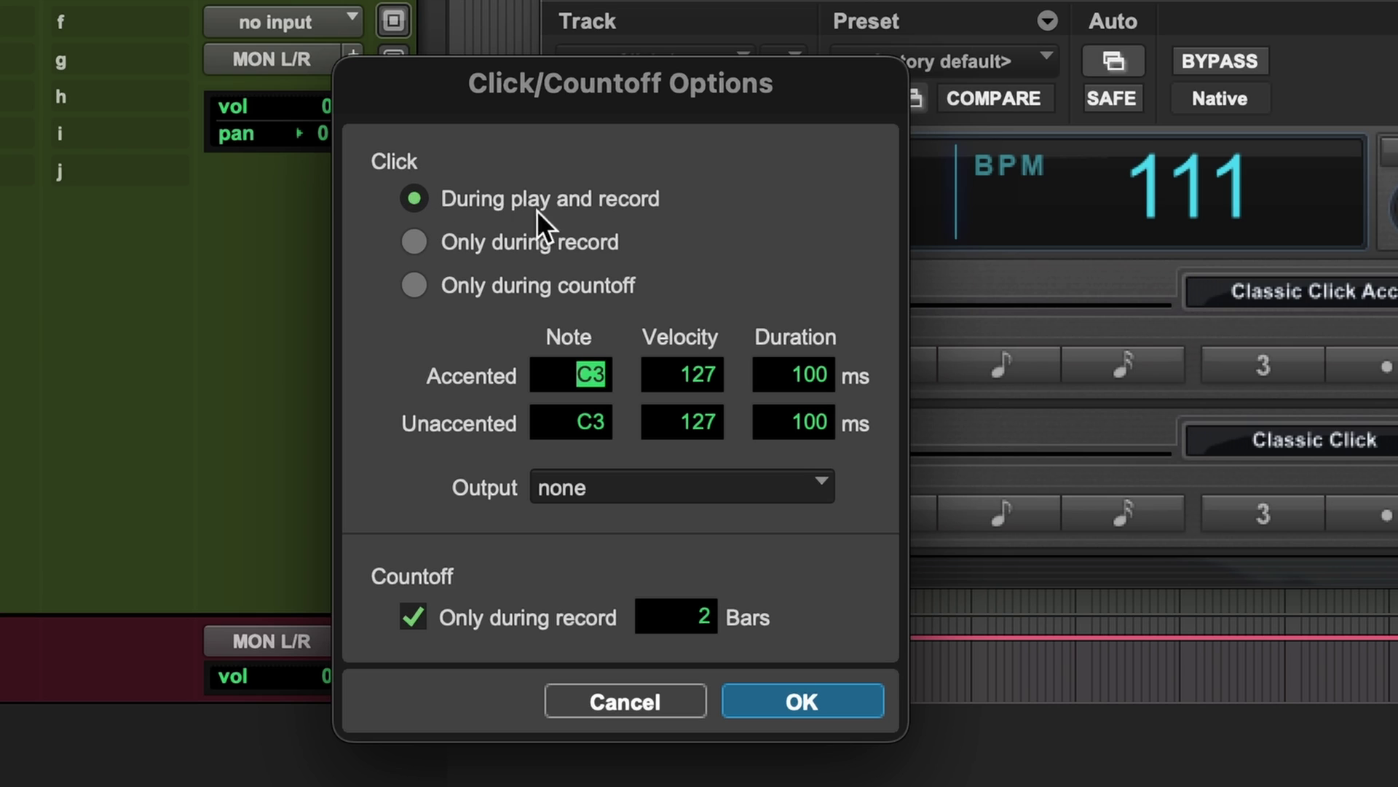
left_click(592, 243)
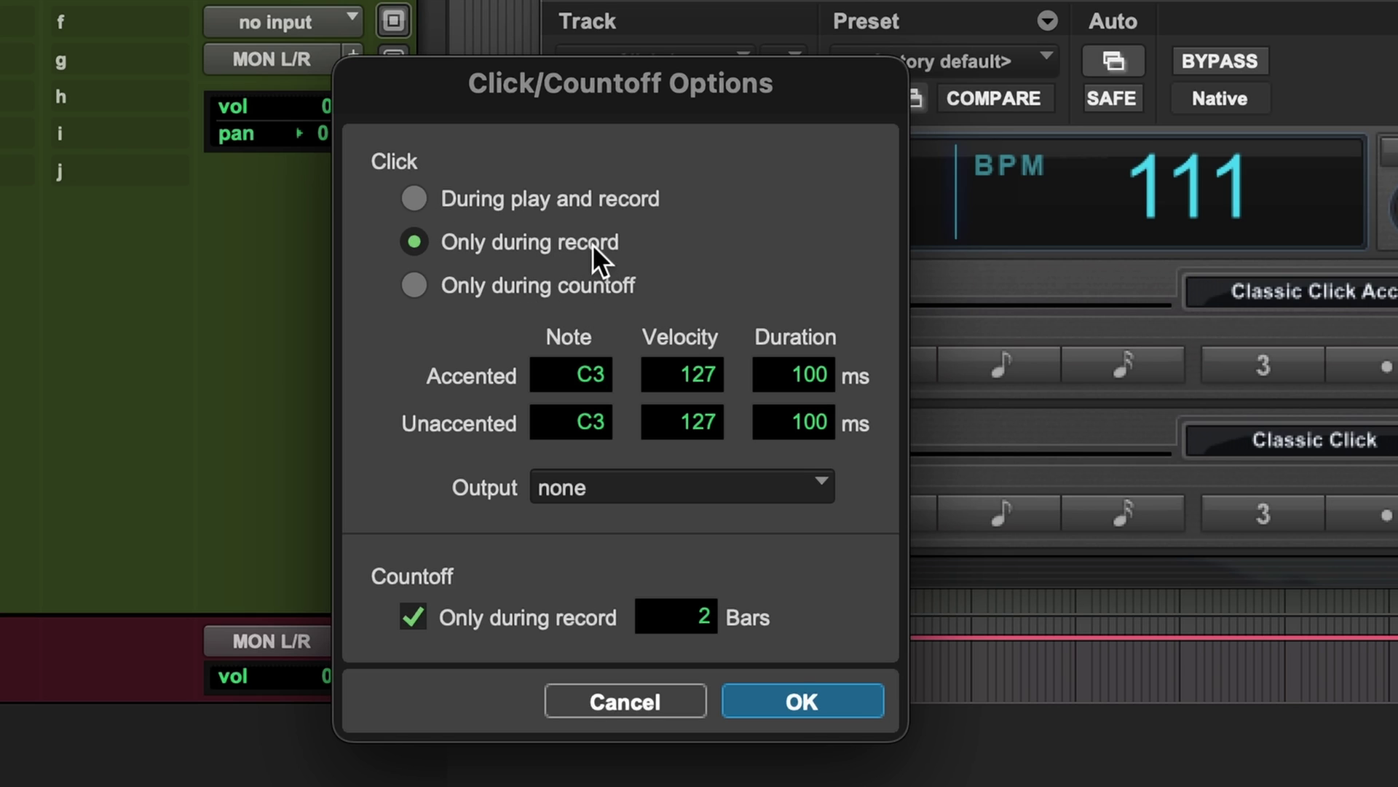
left_click(831, 702)
- Test the new click setting with playback and recording
key("space")
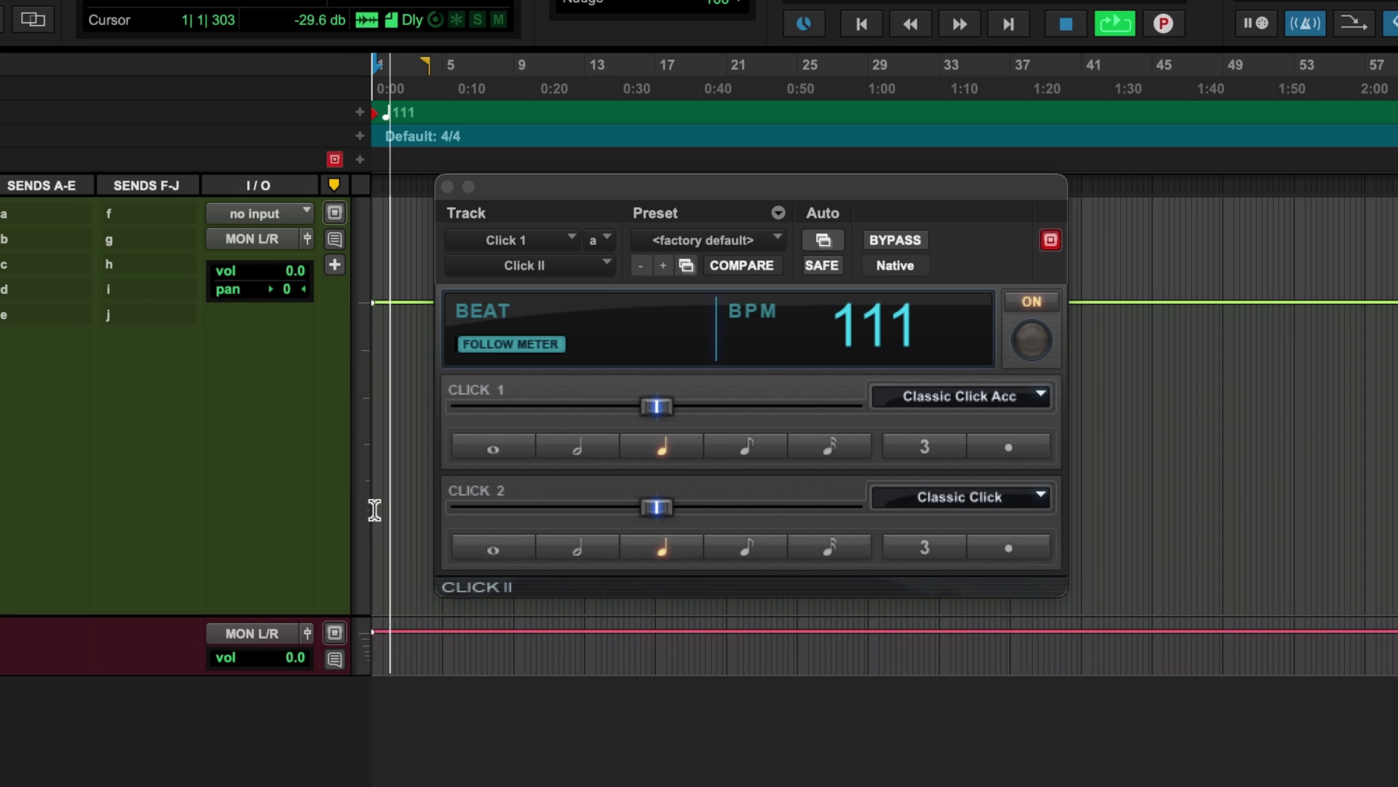
key("super+space")
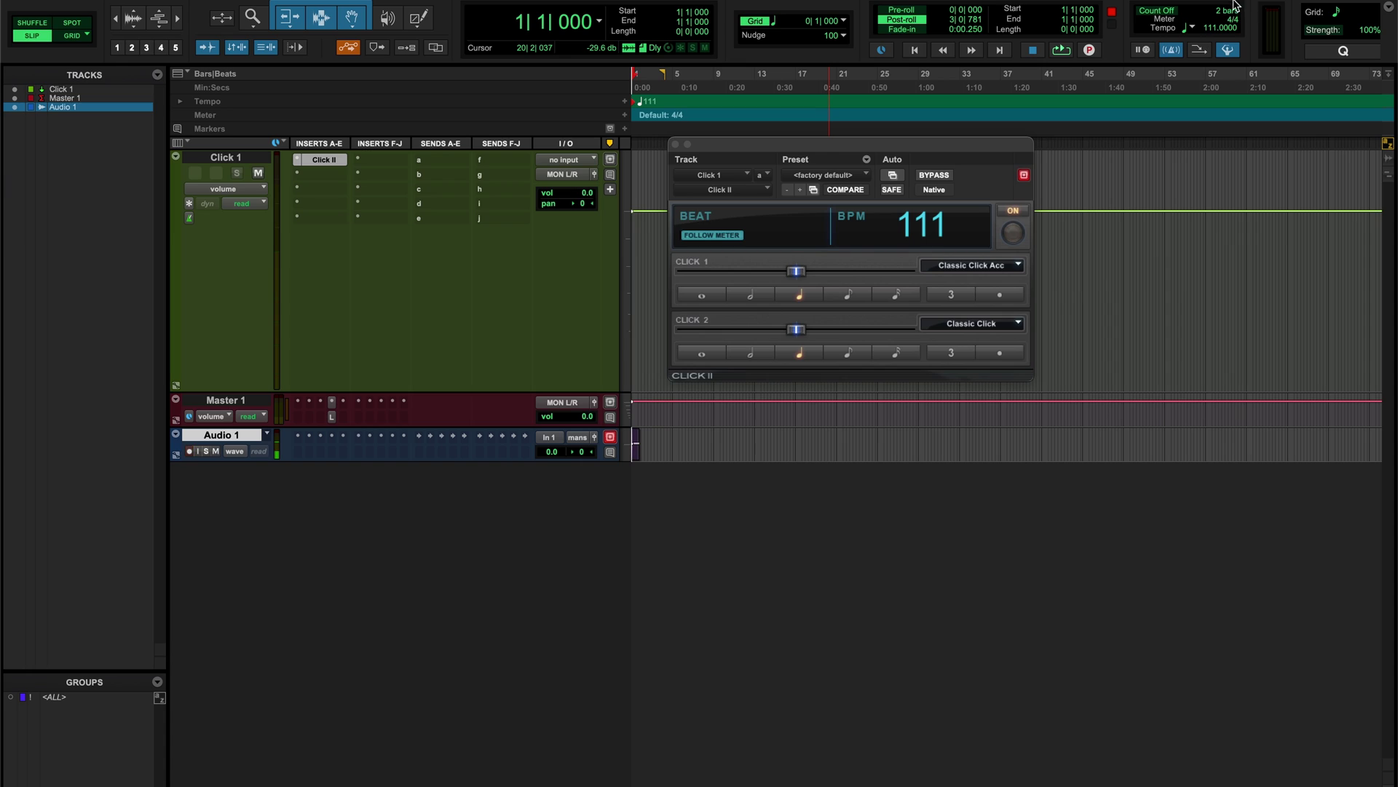
double_click(1229, 11)
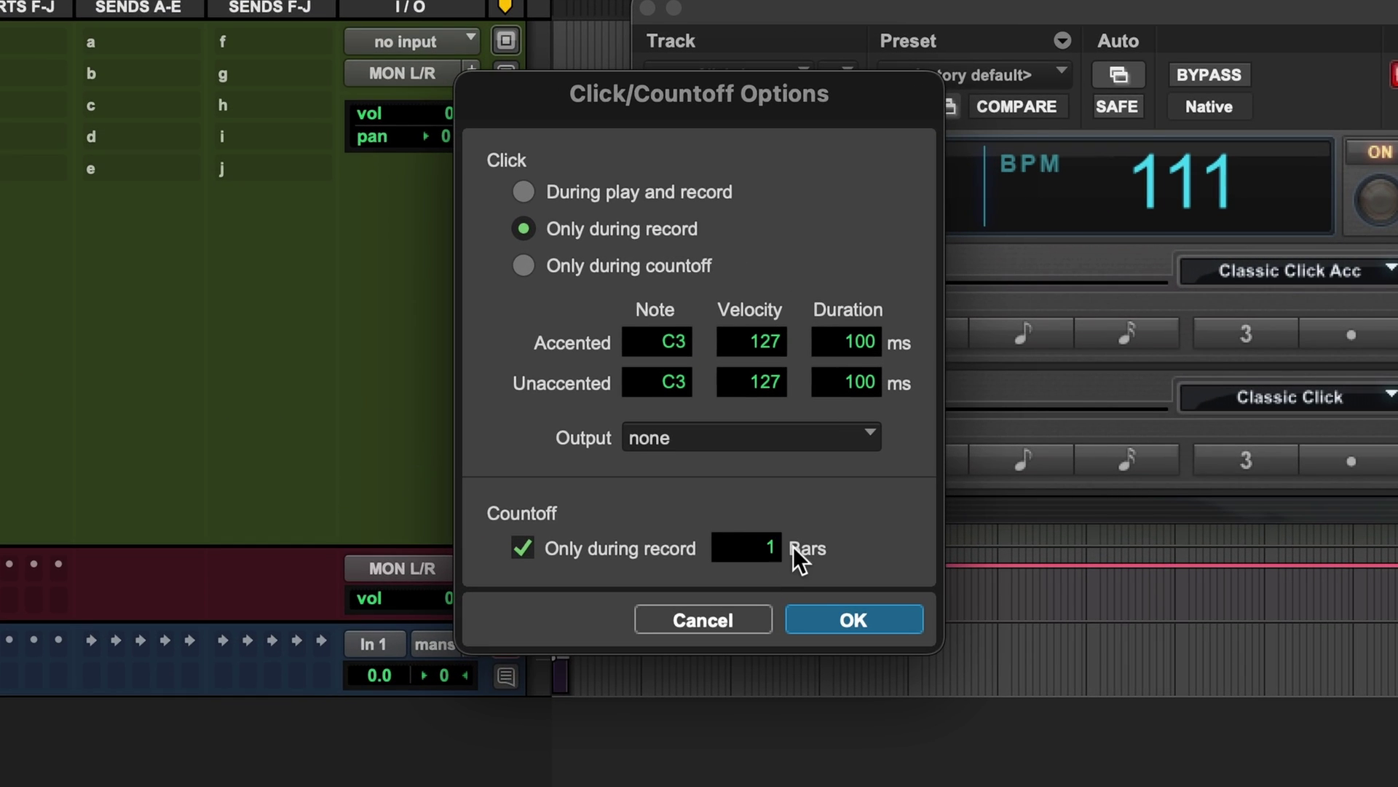
- Confirm a one-bar count-off, enable Count Off, and record the take Audio 1_02
left_click(843, 614)
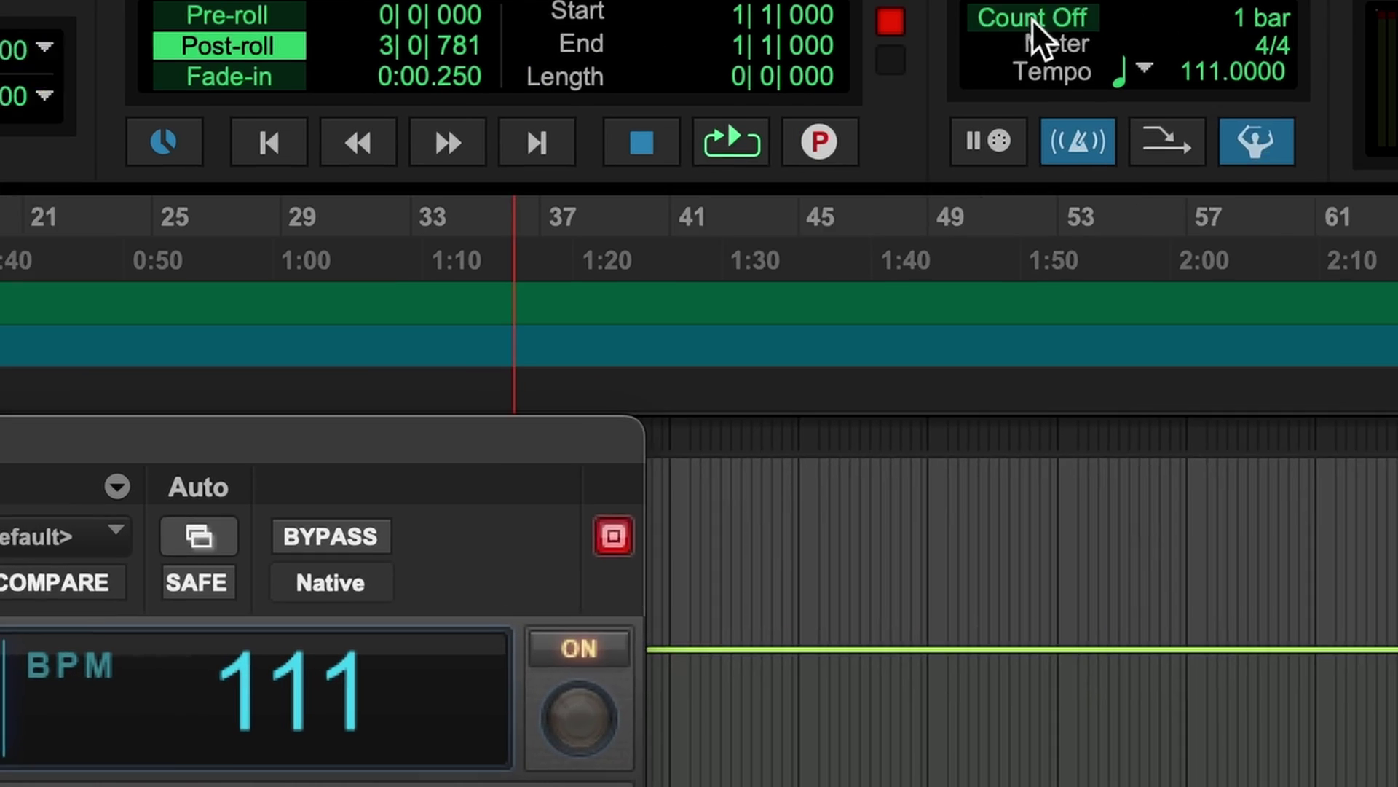
left_click(989, 44)
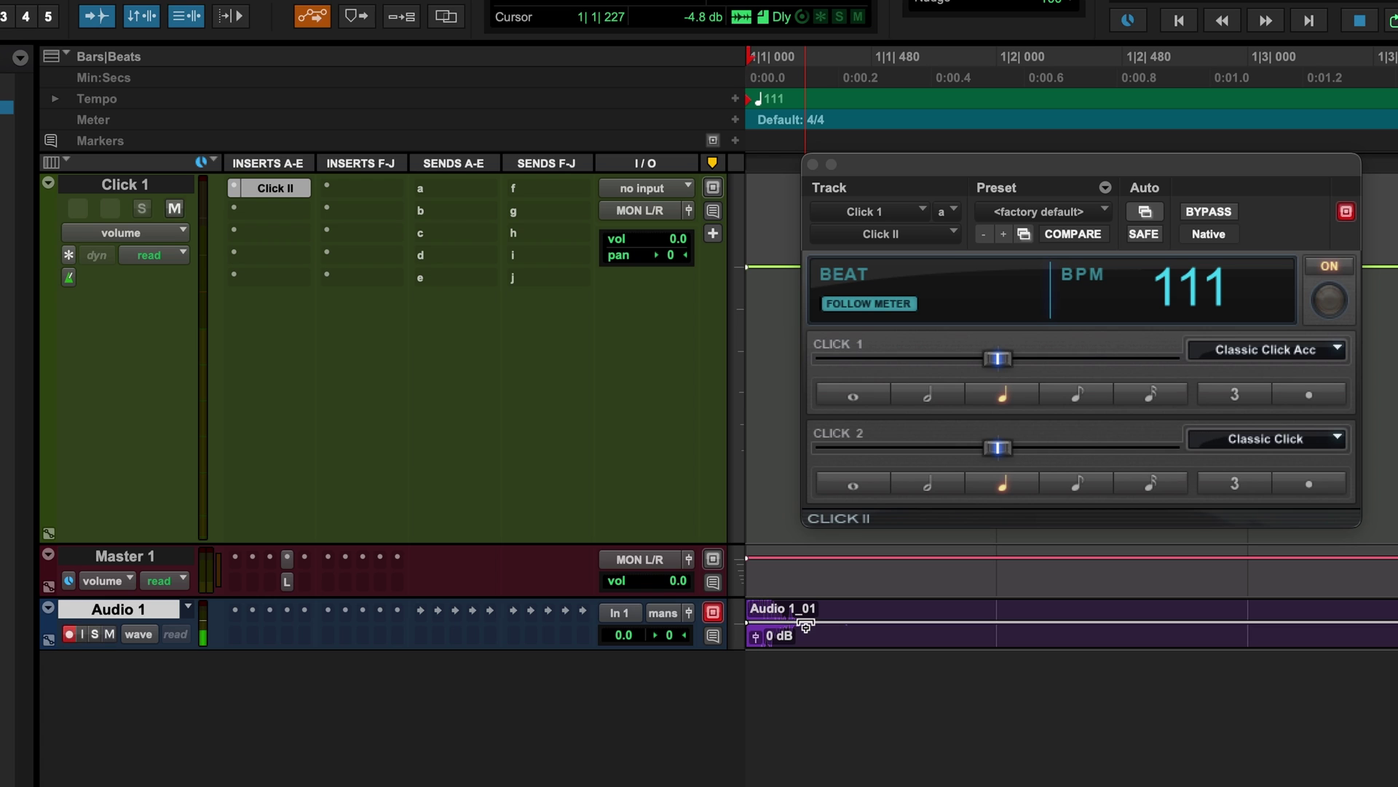
key("space")
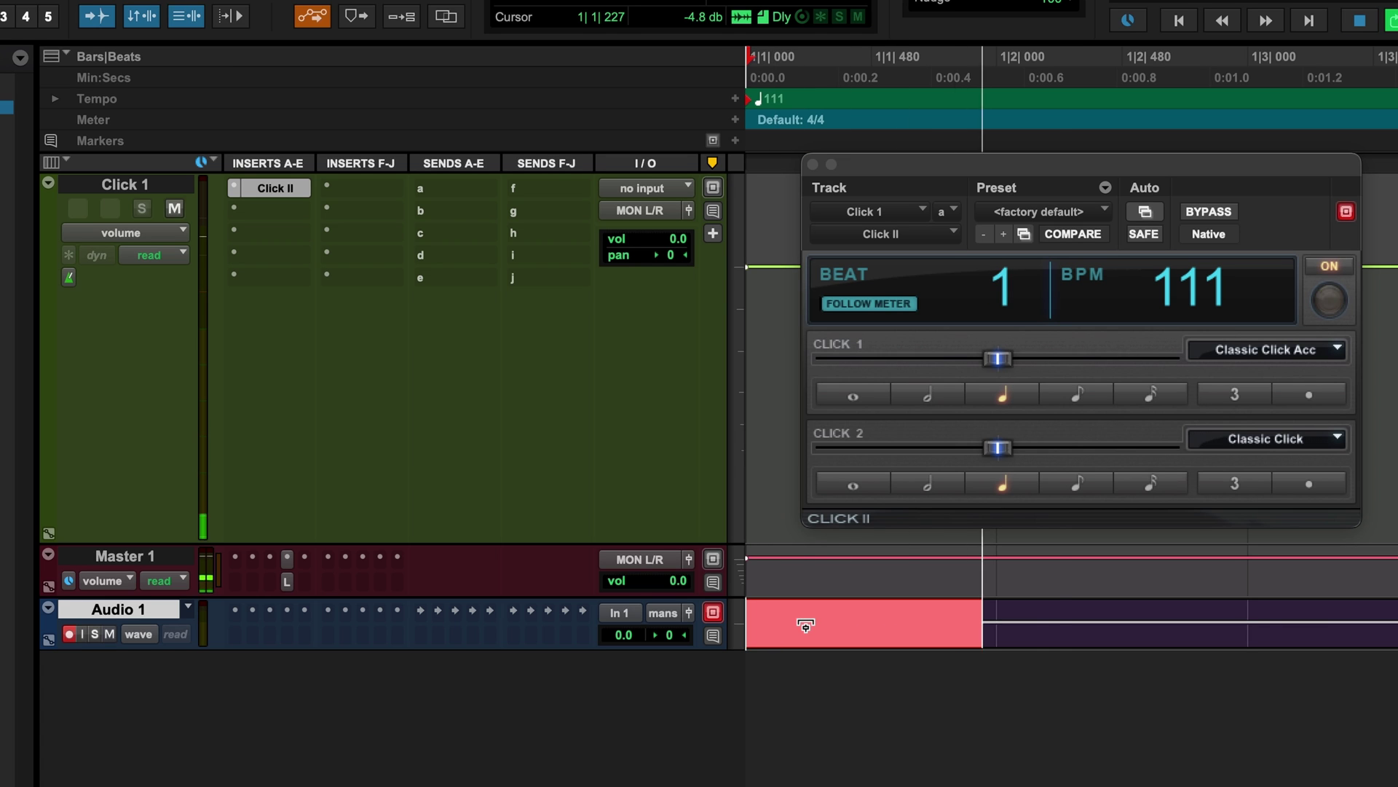
key("space")
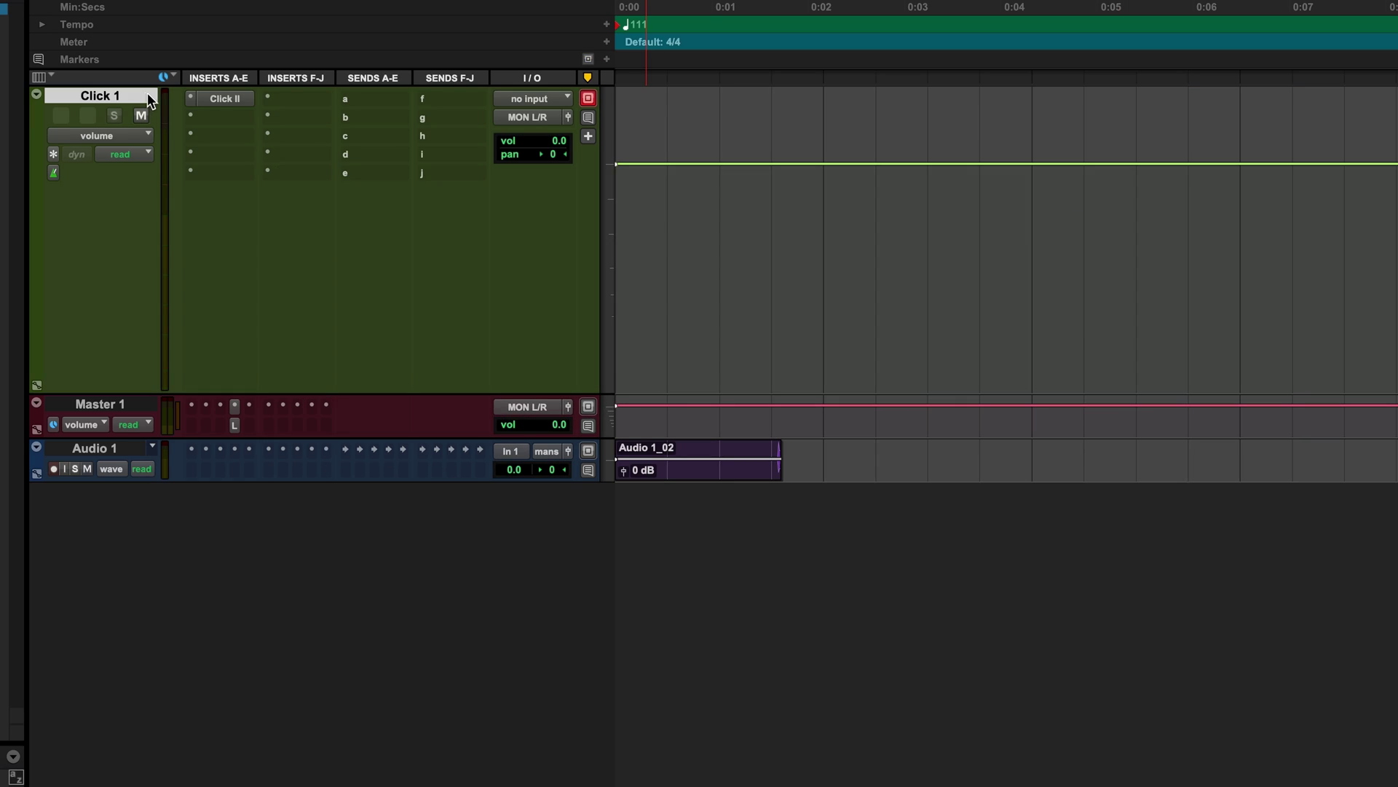
left_click(220, 100)
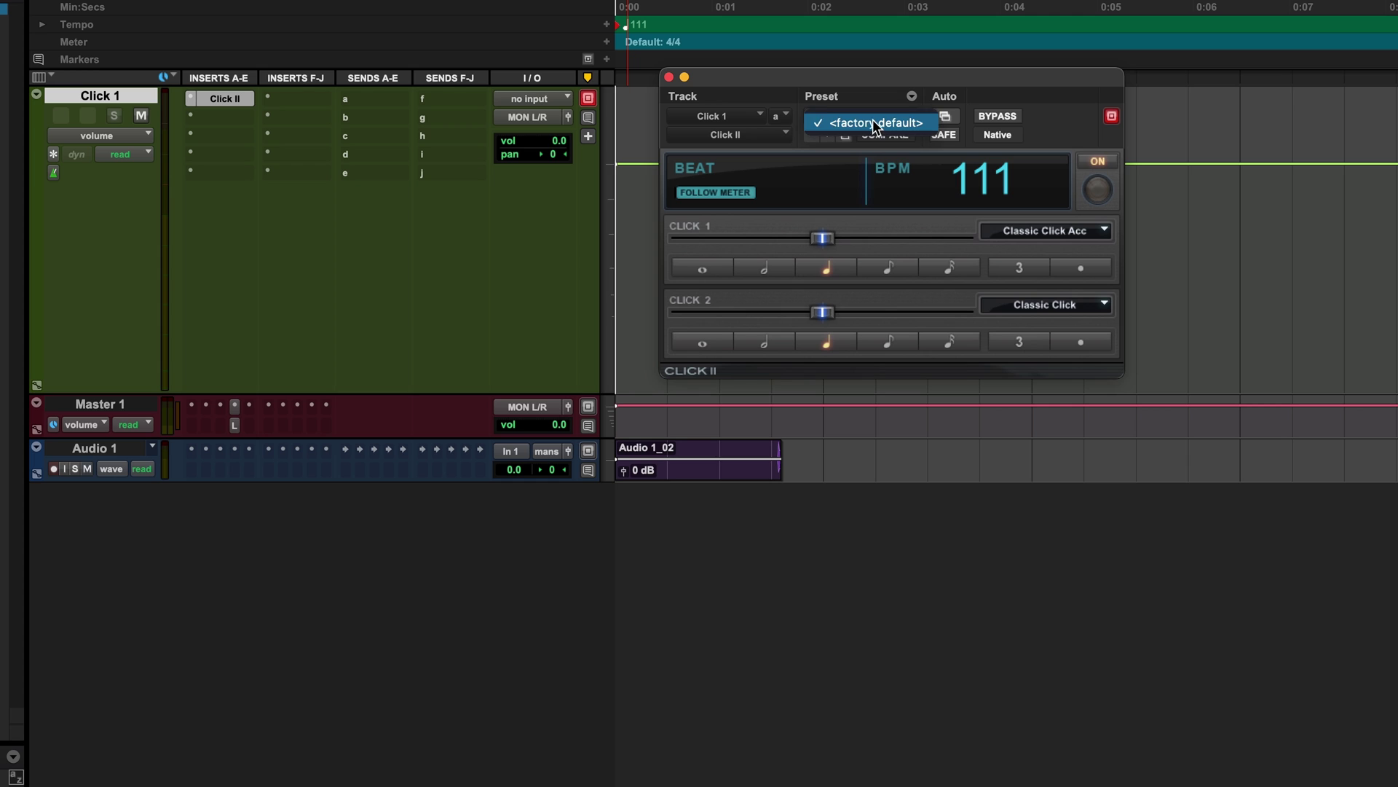
left_click(874, 125)
left_click(668, 78)
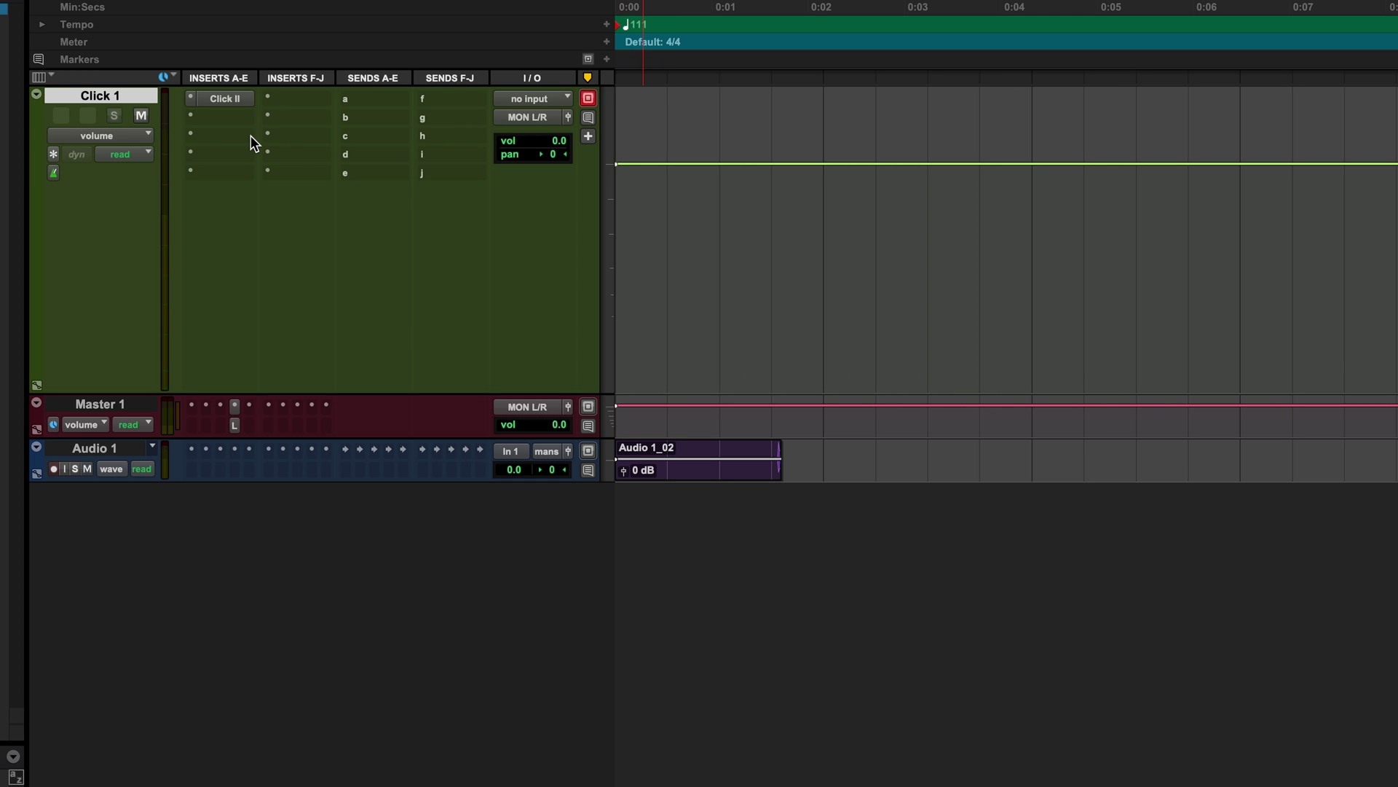
key("space")
key("ctrl+bracketleft")
key("ctrl+bracketleft")
key("ctrl+bracketleft")
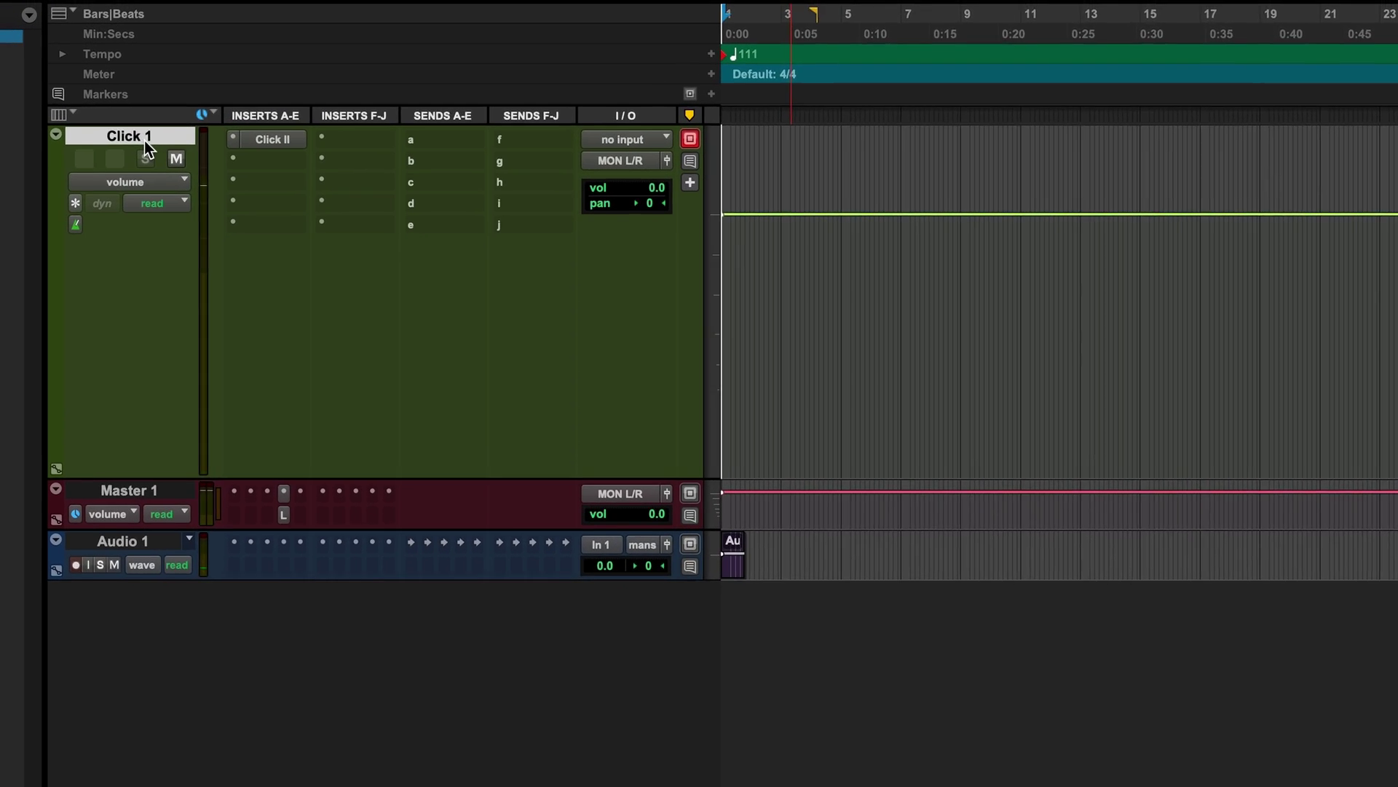
right_click(145, 141)
- Commit Click 1 to a new Click 1.cm track, with the source set to Hide and Make Inactive
left_click(223, 293)
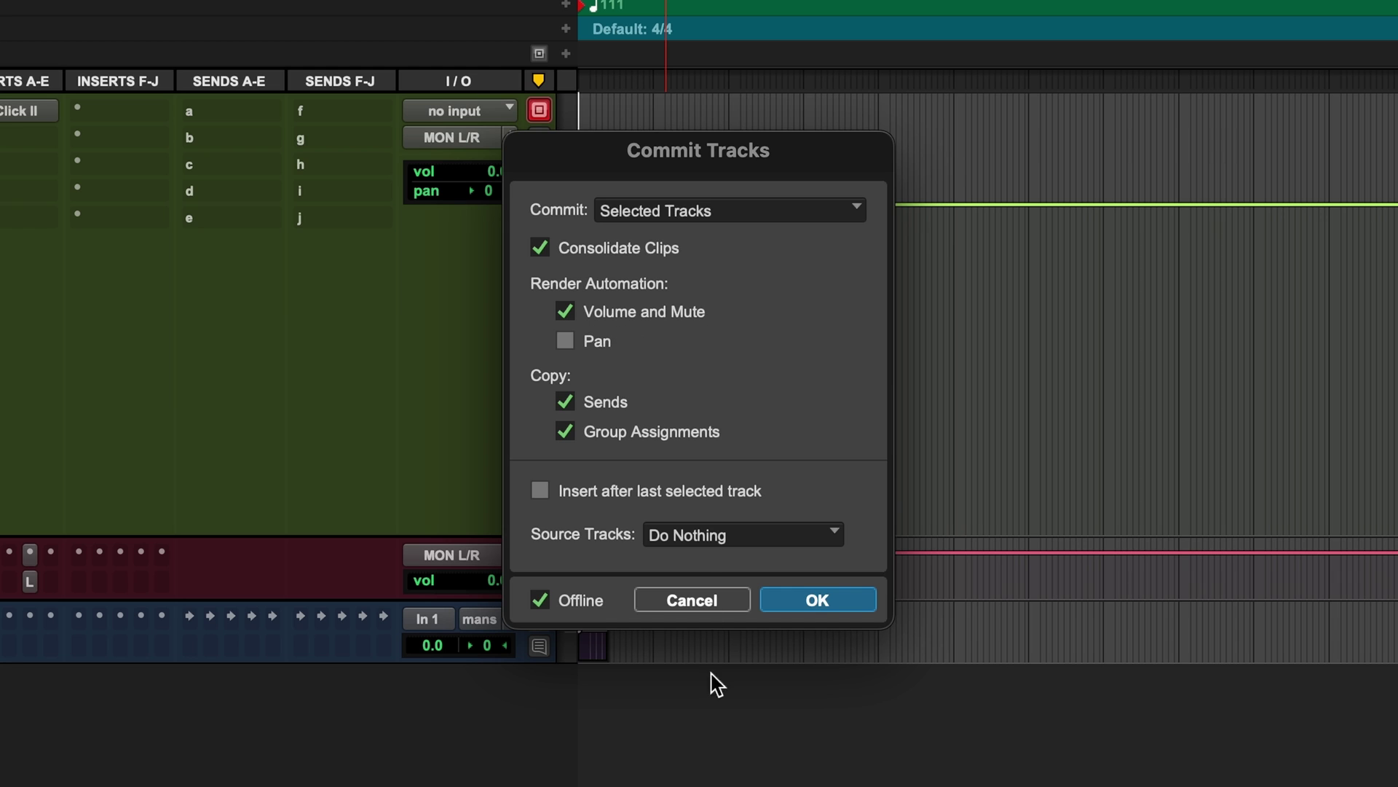
left_click(710, 537)
left_click(715, 460)
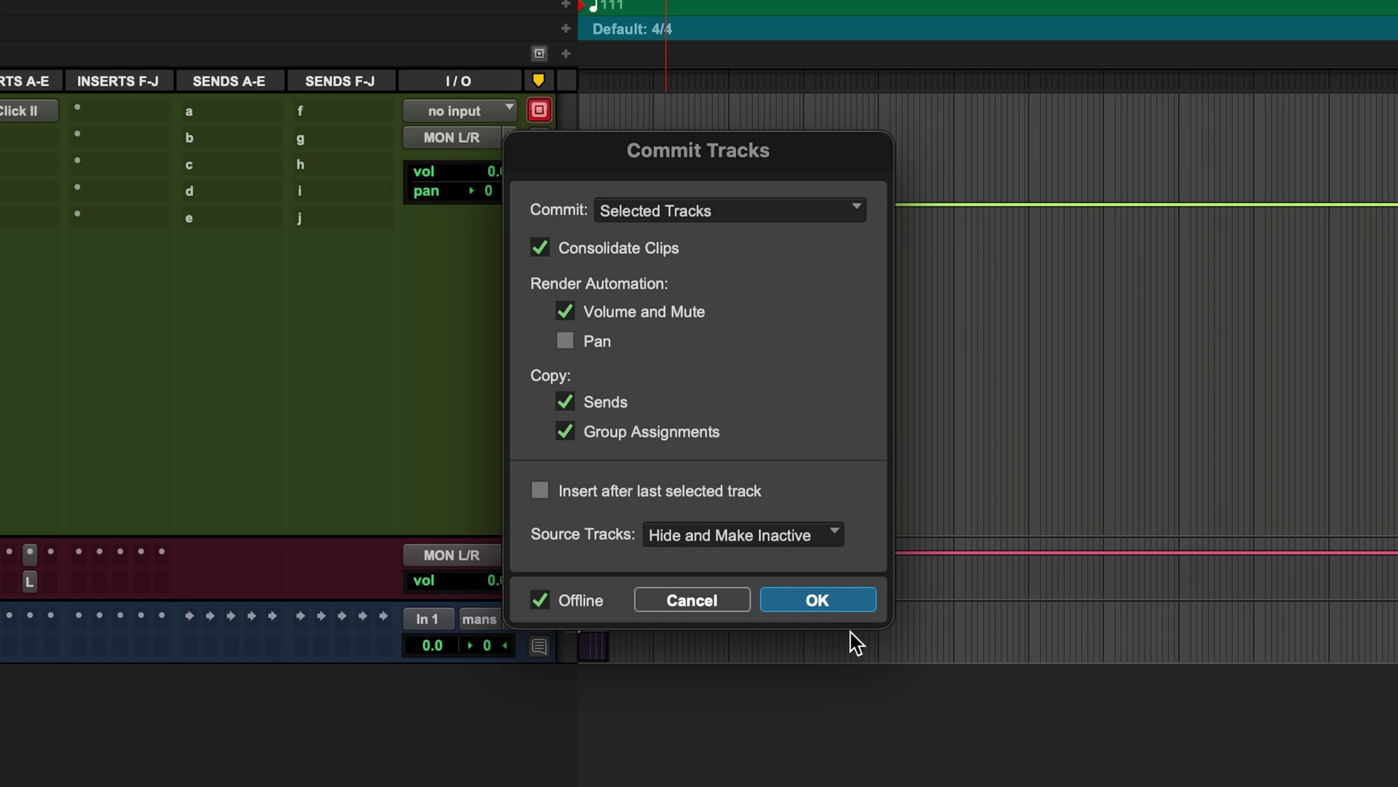
left_click(831, 607)
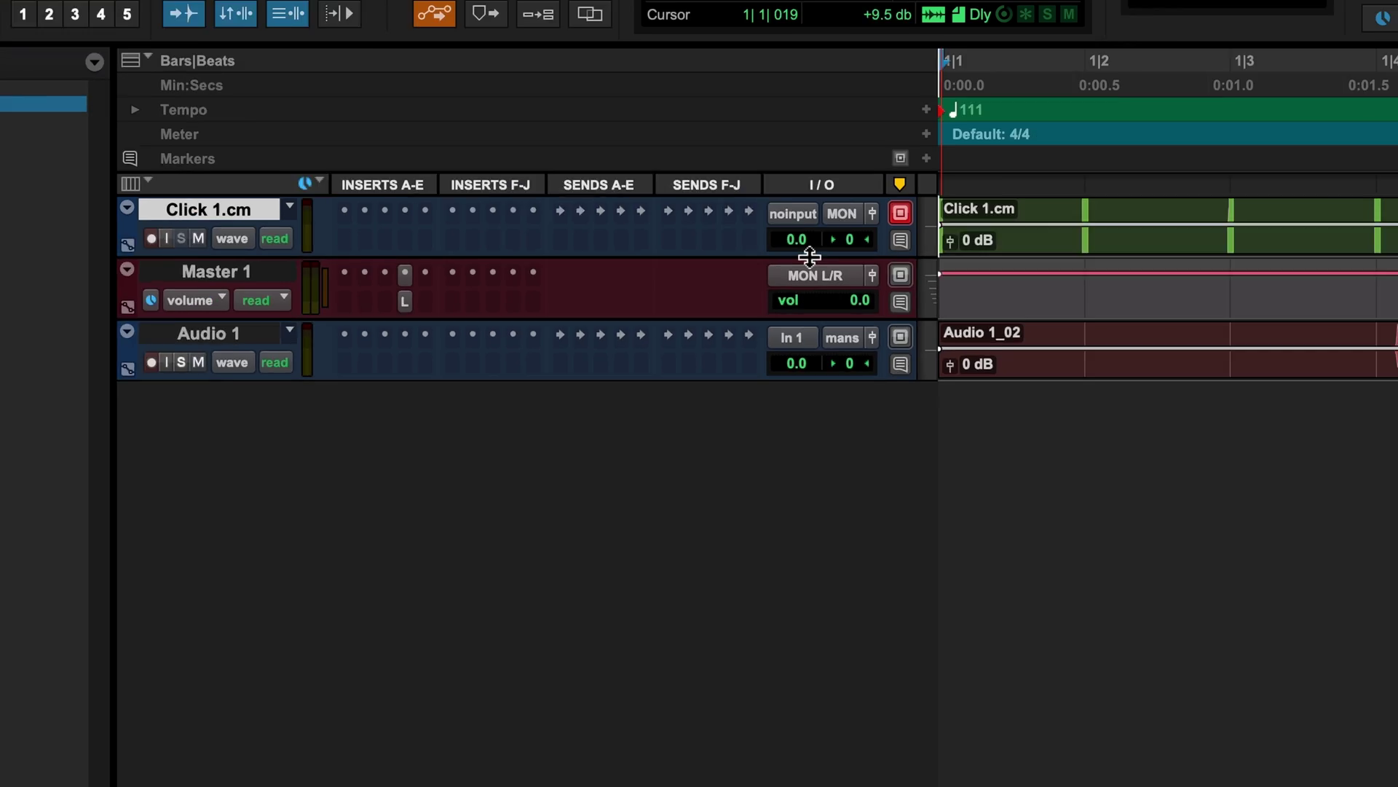
- Enlarge Click 1.cm and split bar 1's click clip at beats 2, 3 and 4
left_click_drag(845, 269, 845, 471)
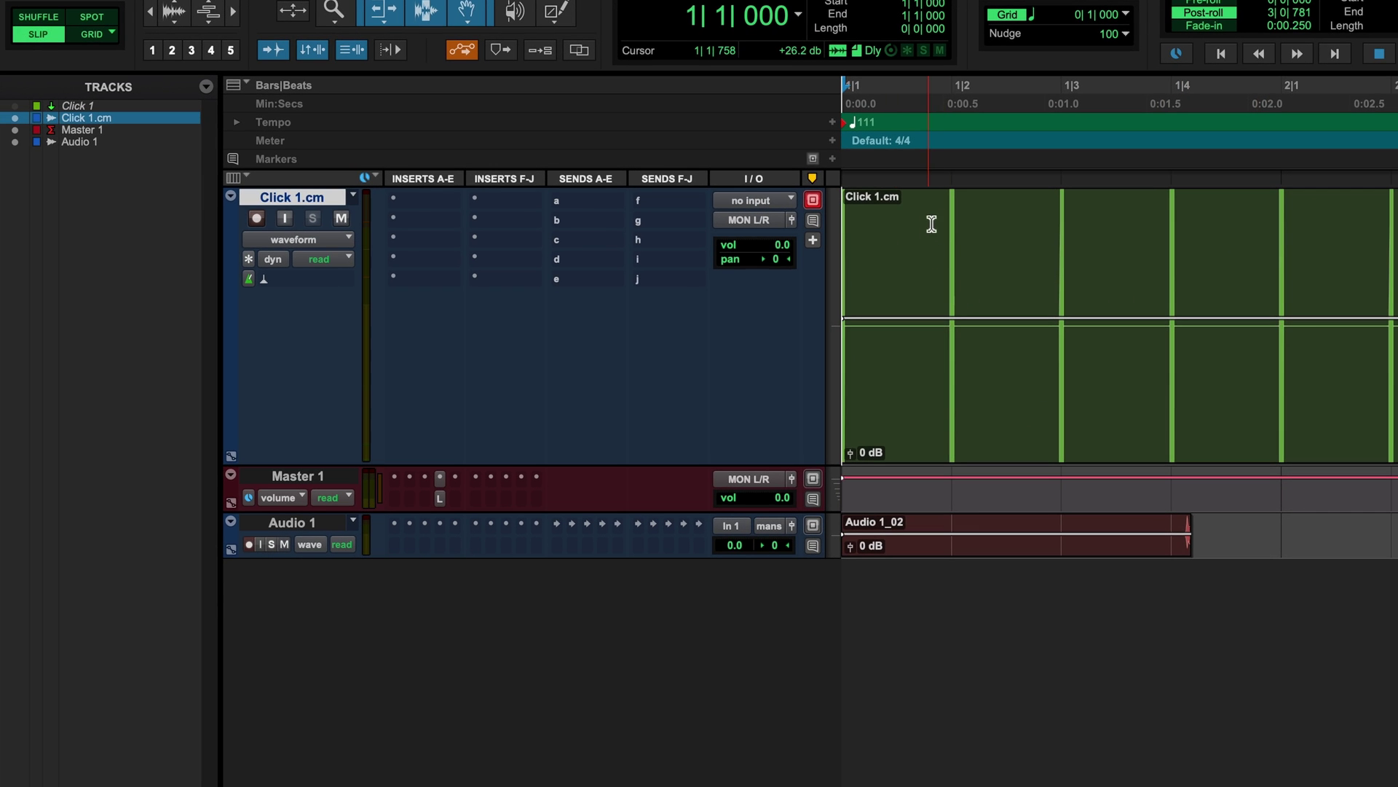
left_click(949, 220)
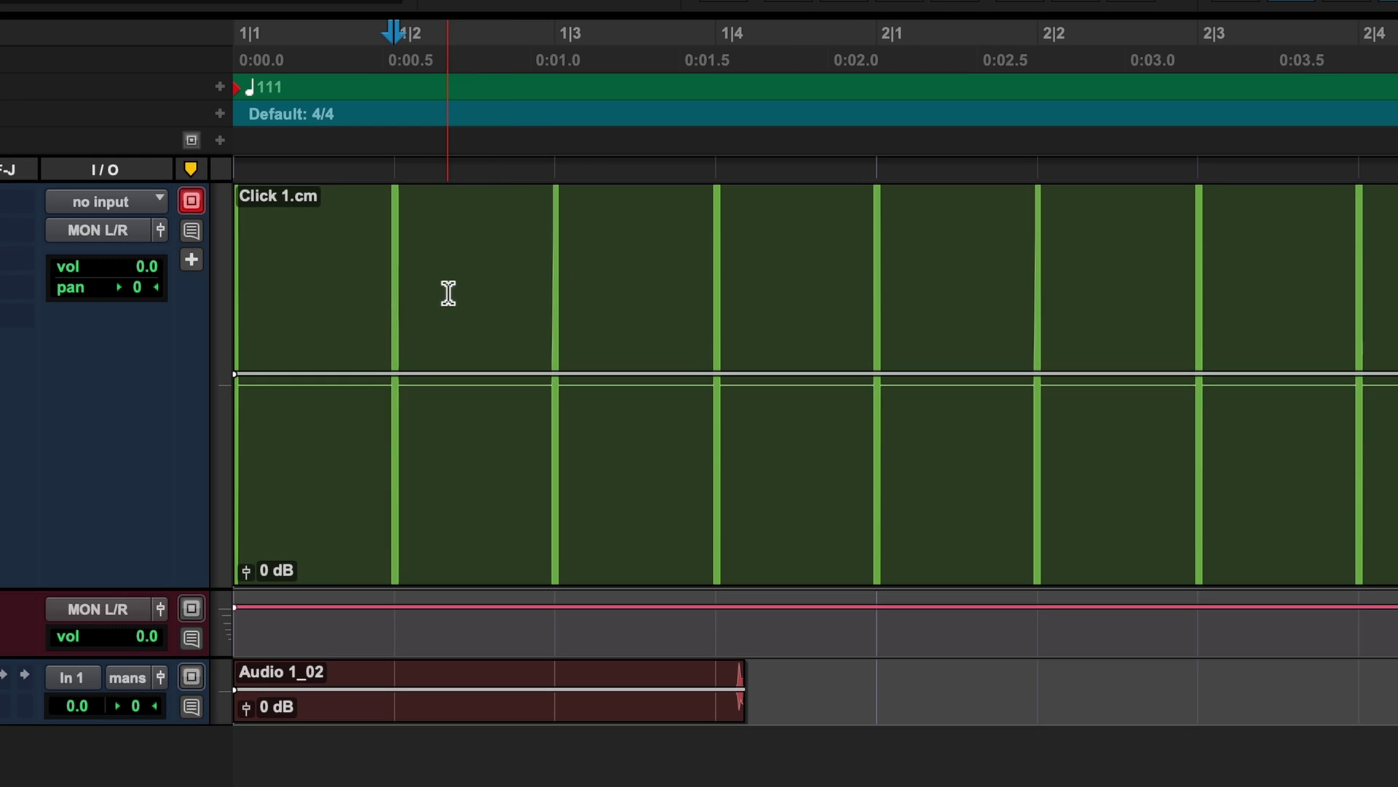
key("b")
left_click(1059, 253)
key("b")
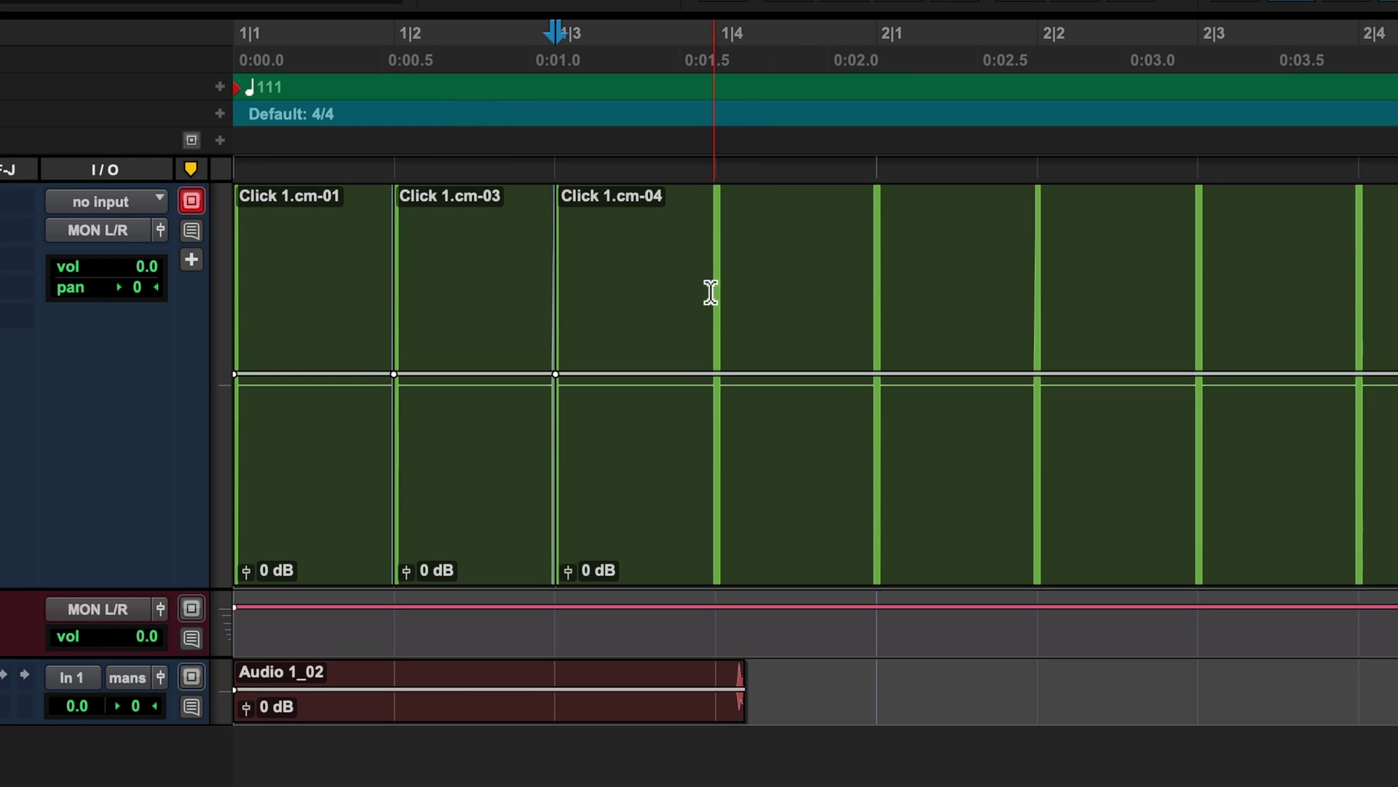
left_click(710, 291)
key("b")
- Move the accented clip to beat 4, fill beat 1 with an unaccented copy, and play back
left_click_drag(297, 485, 747, 477)
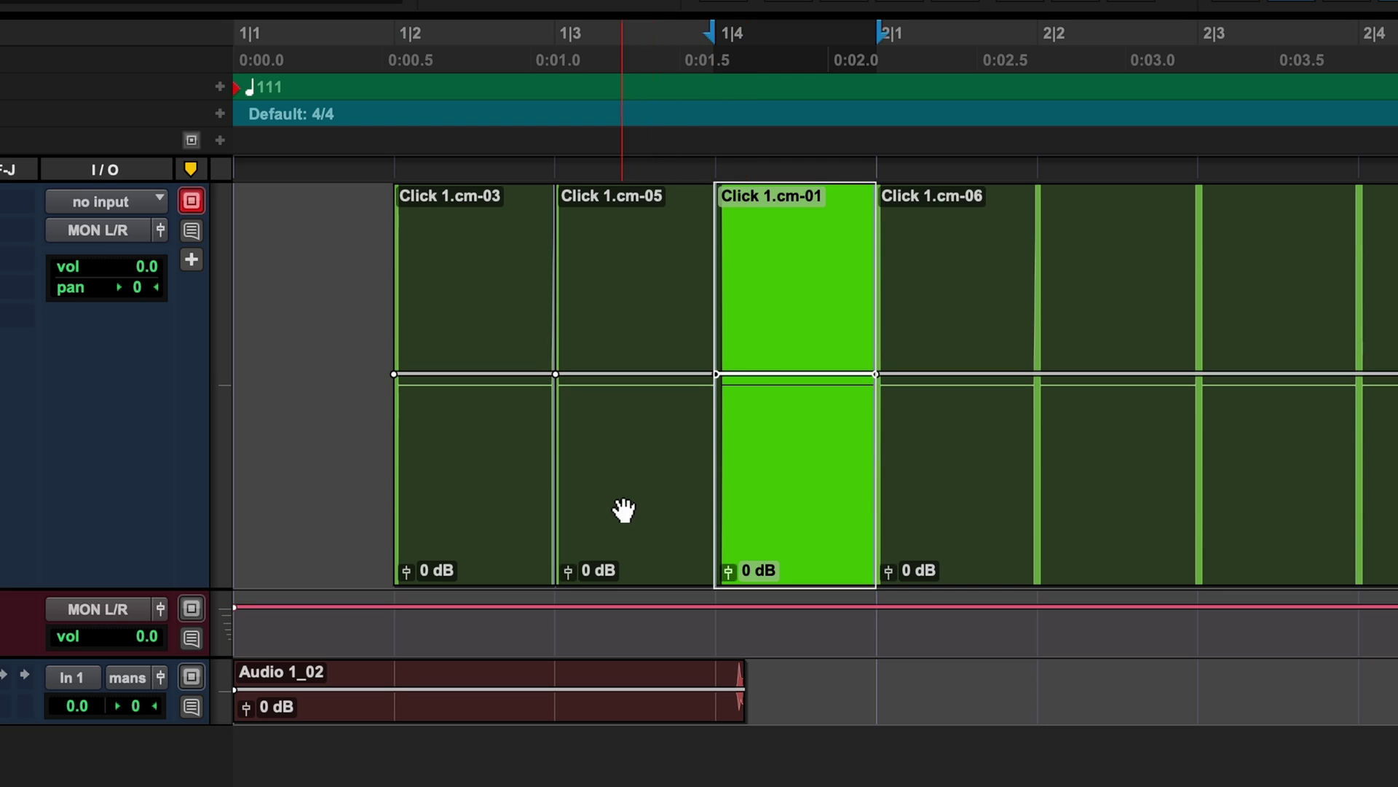
left_click_drag(624, 509, 252, 490)
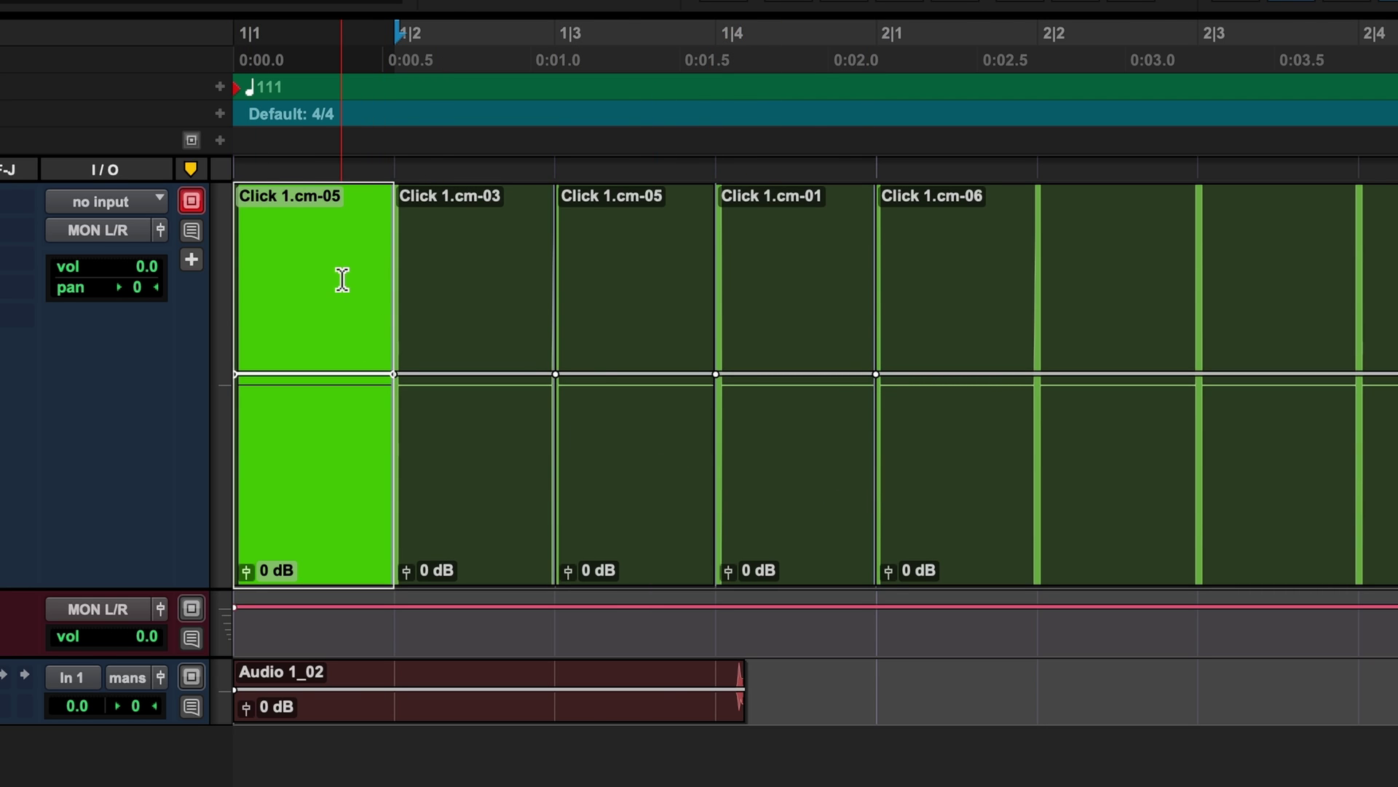
left_click(342, 280)
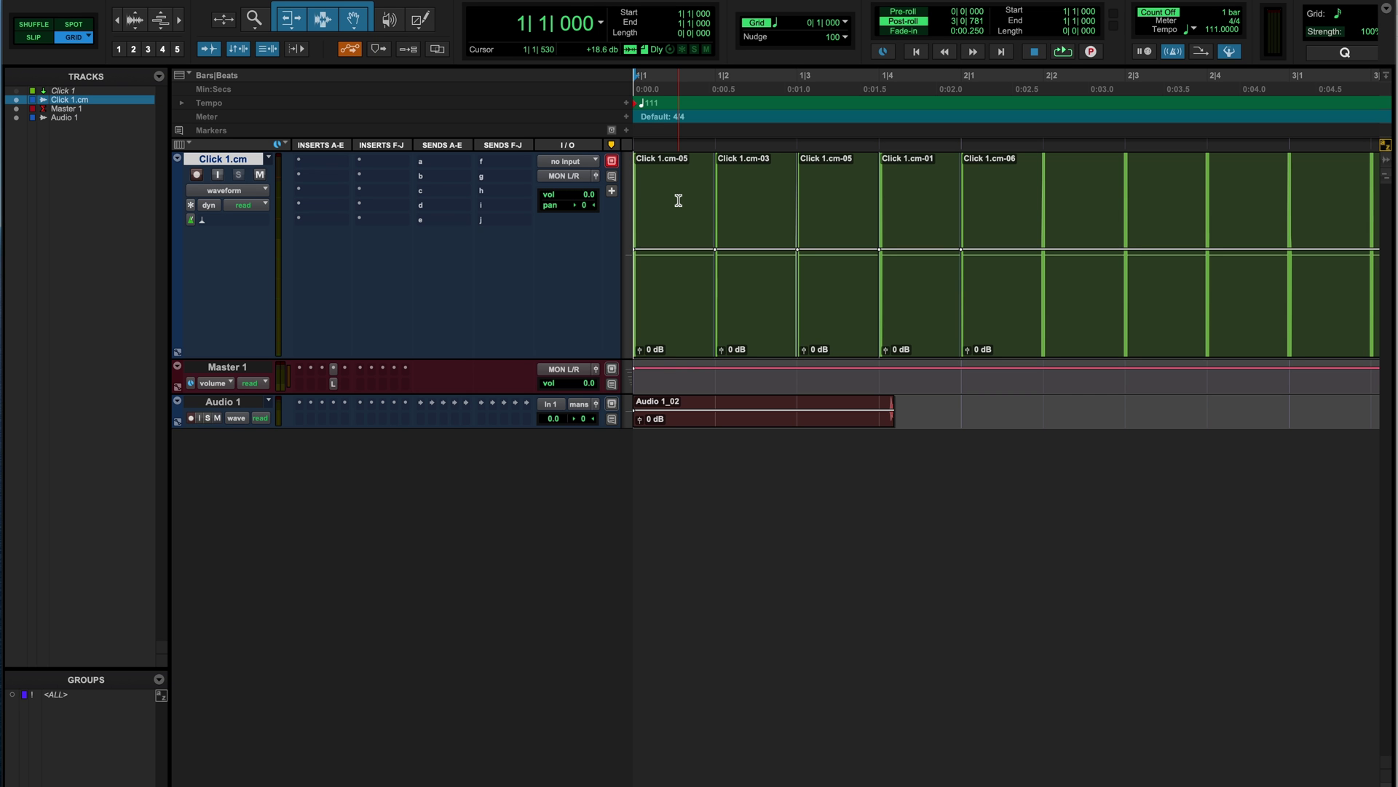
key("space")
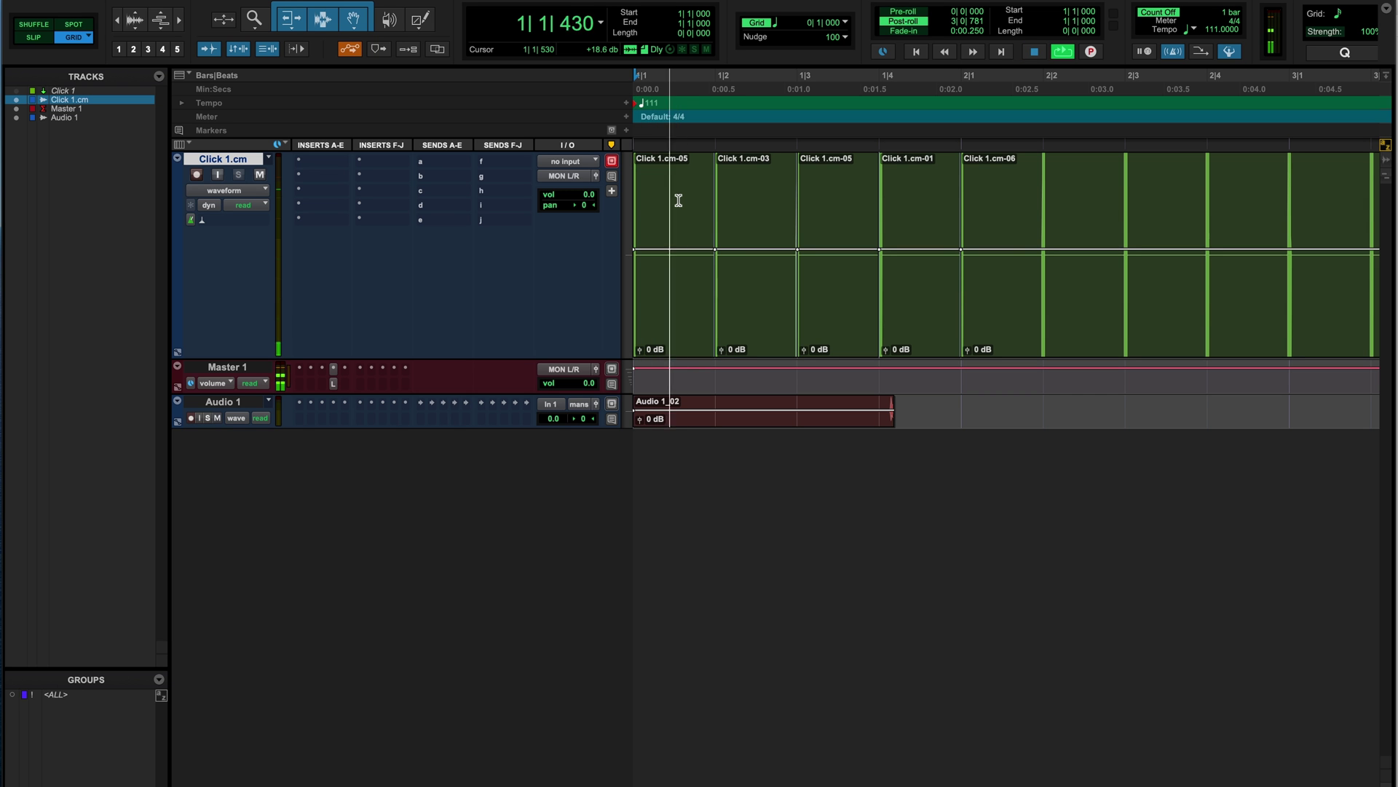
key("space")
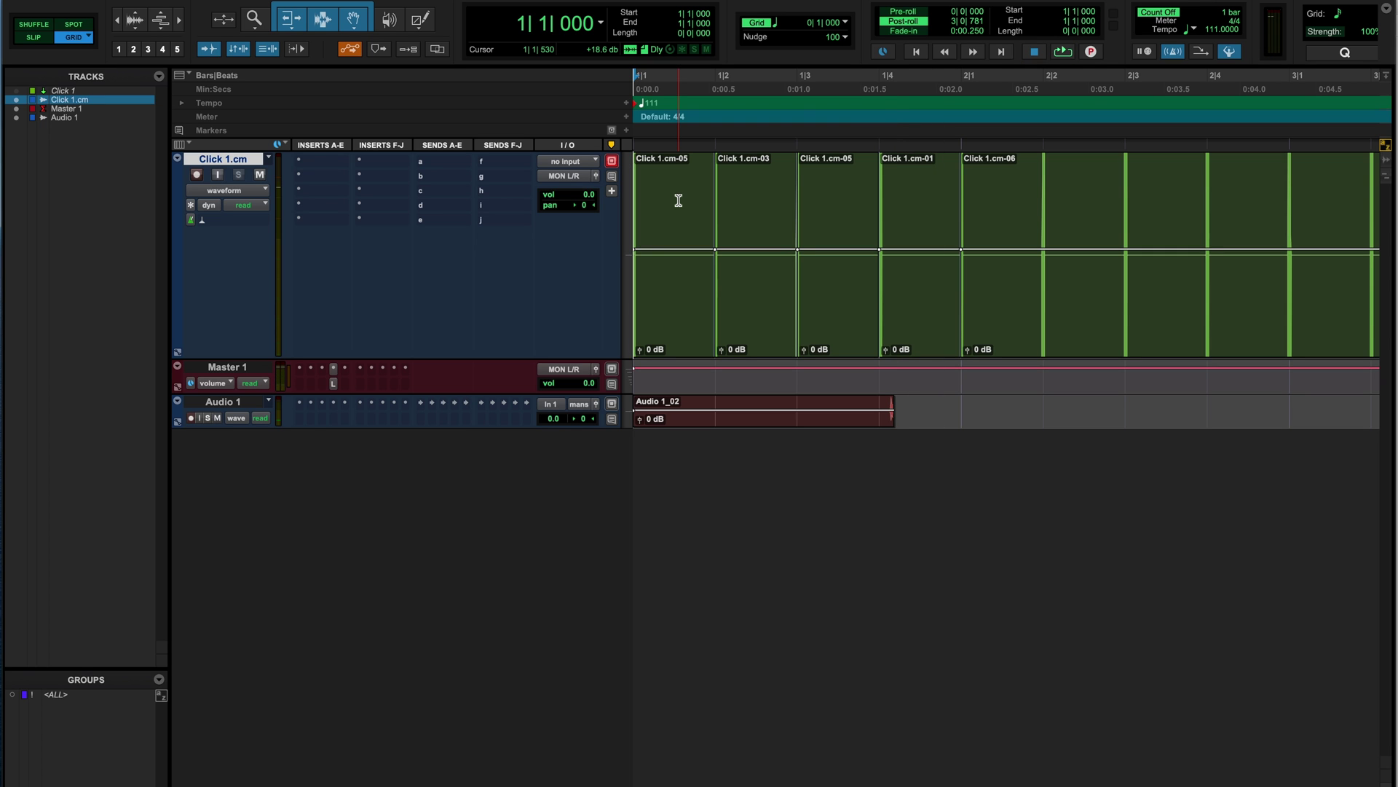
- Copy the accented clip onto beat 2 and play back the reworked bar
left_click(928, 320)
left_click_drag(926, 318, 752, 318)
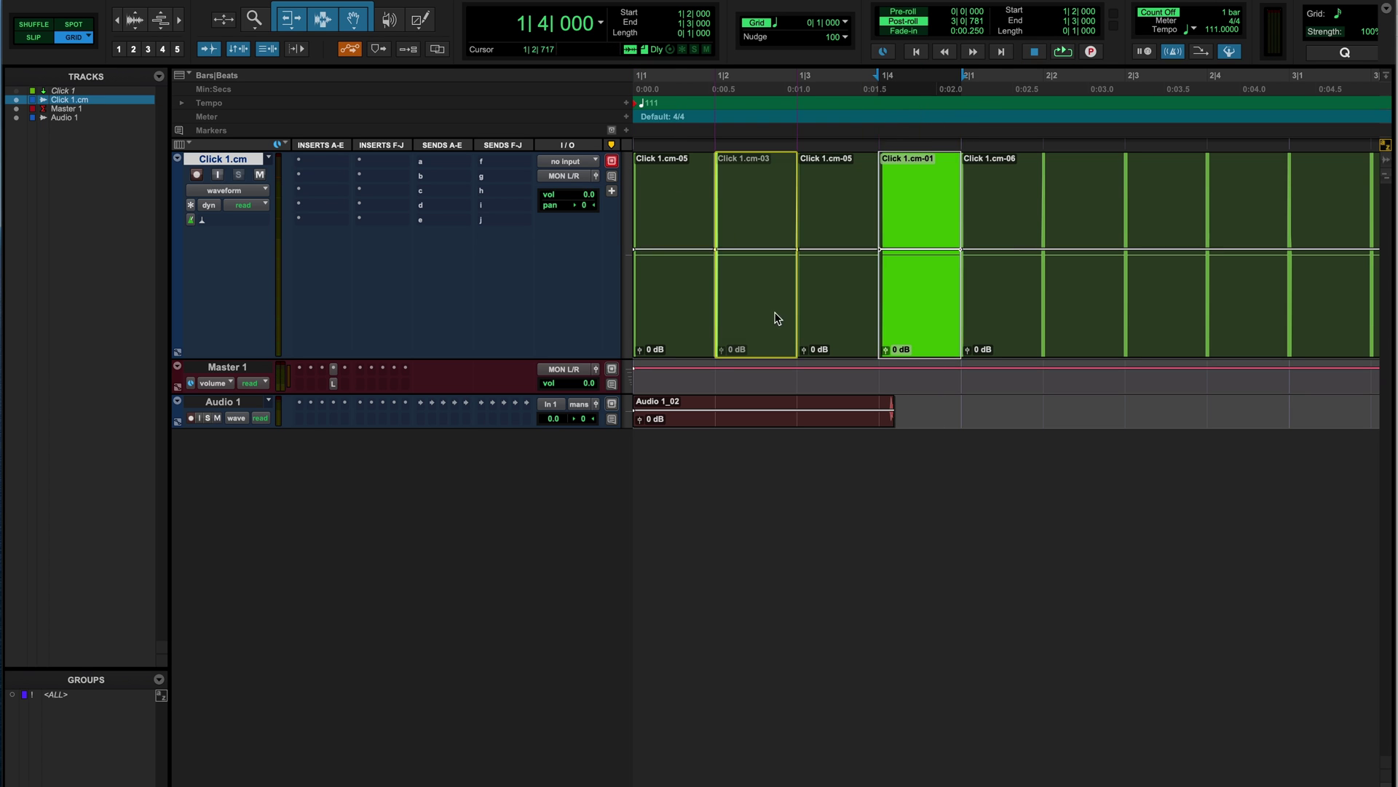
left_click(690, 114)
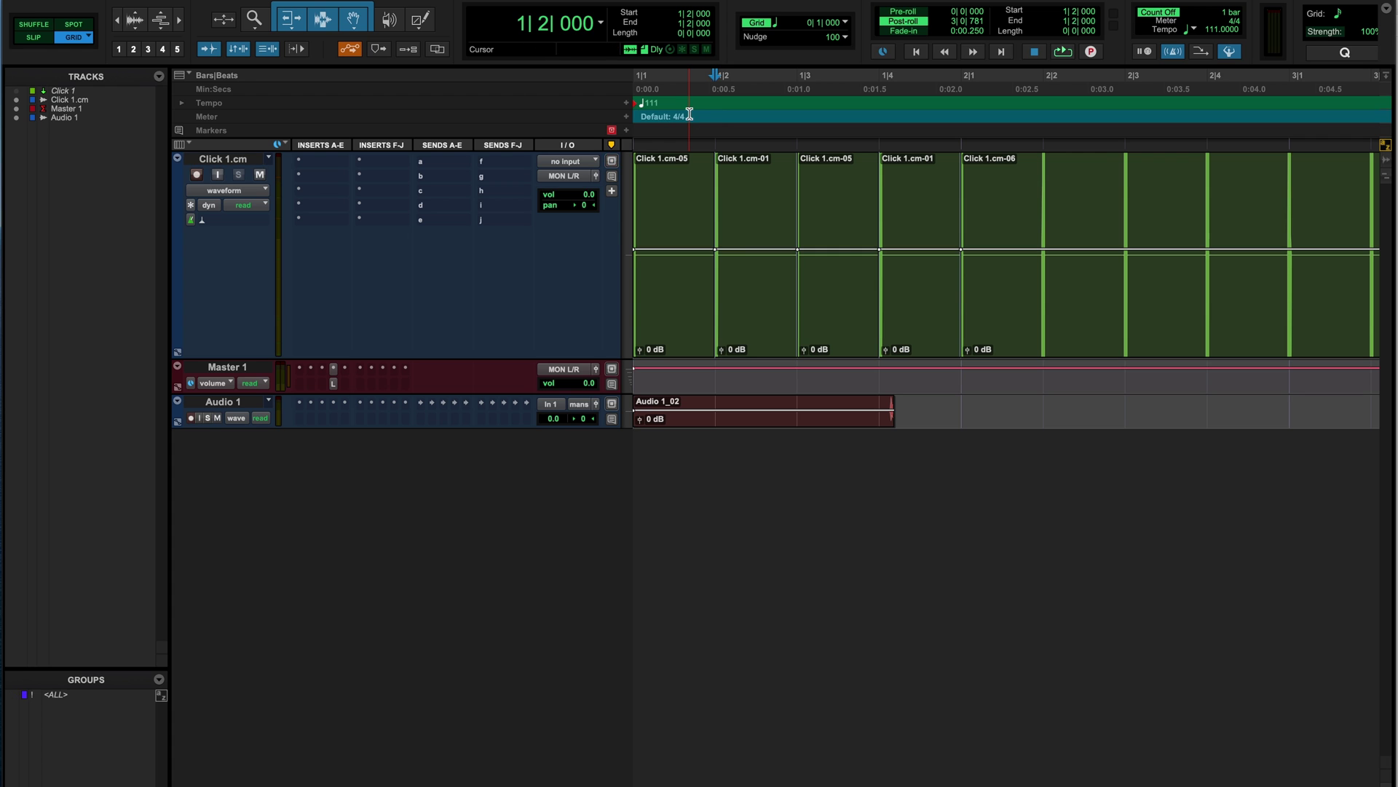
key("Return")
key("space")
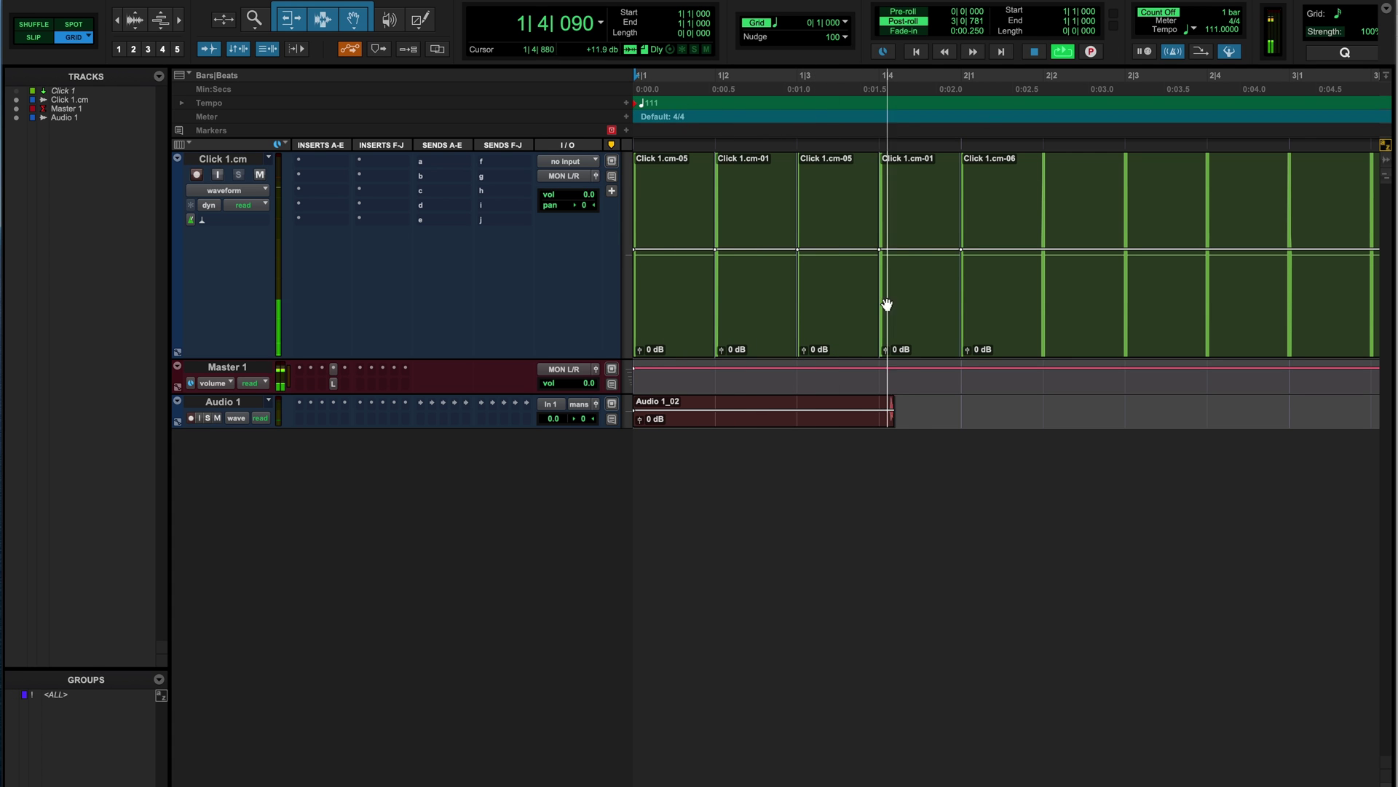
key("space")
- Duplicate bar 1's click clips and repeat them across roughly 100 bars of Click 1.cm
left_click(921, 322)
left_click(693, 338, "shift")
key("ctrl+d")
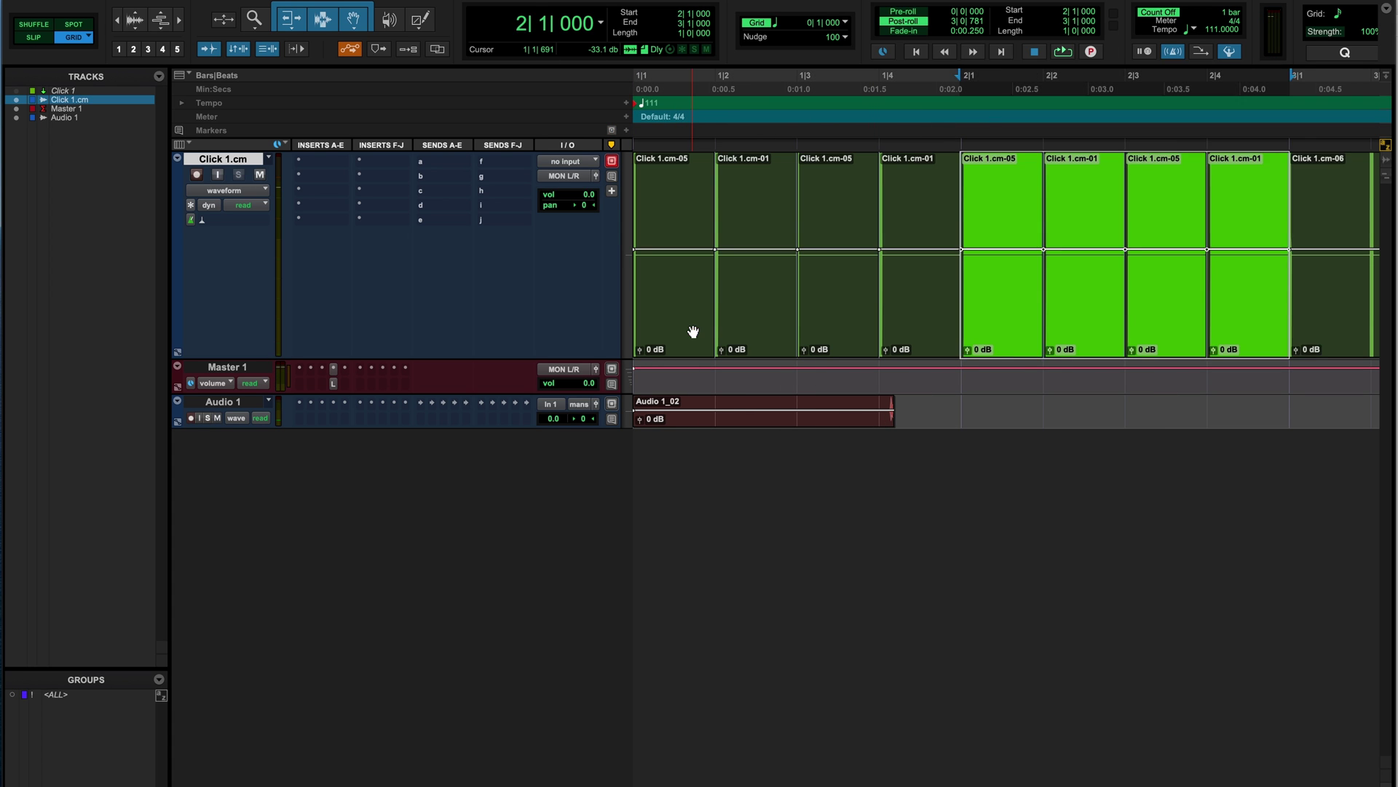
key("ctrl+d")
key("ctrl+d")
key("ctrl+d")
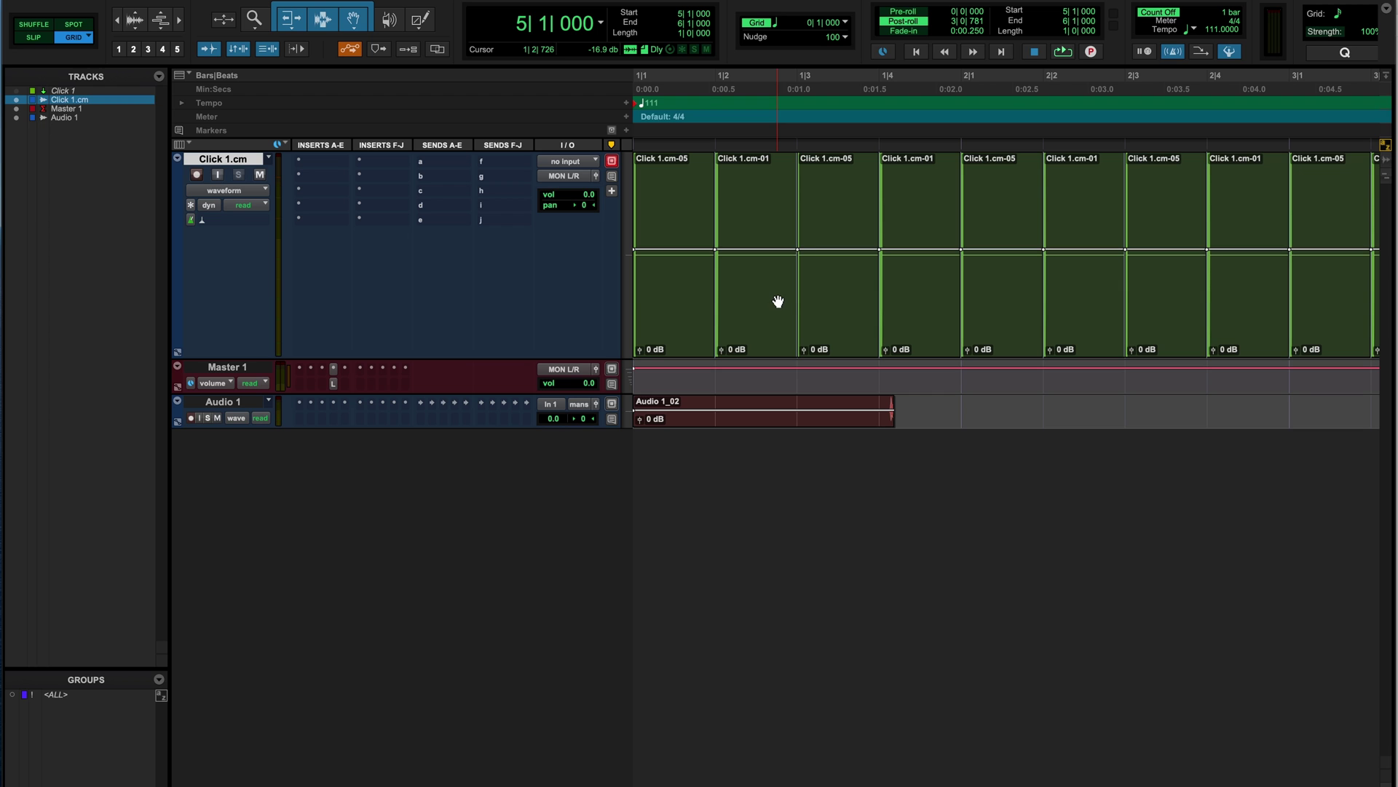
key("alt+r")
type("100")
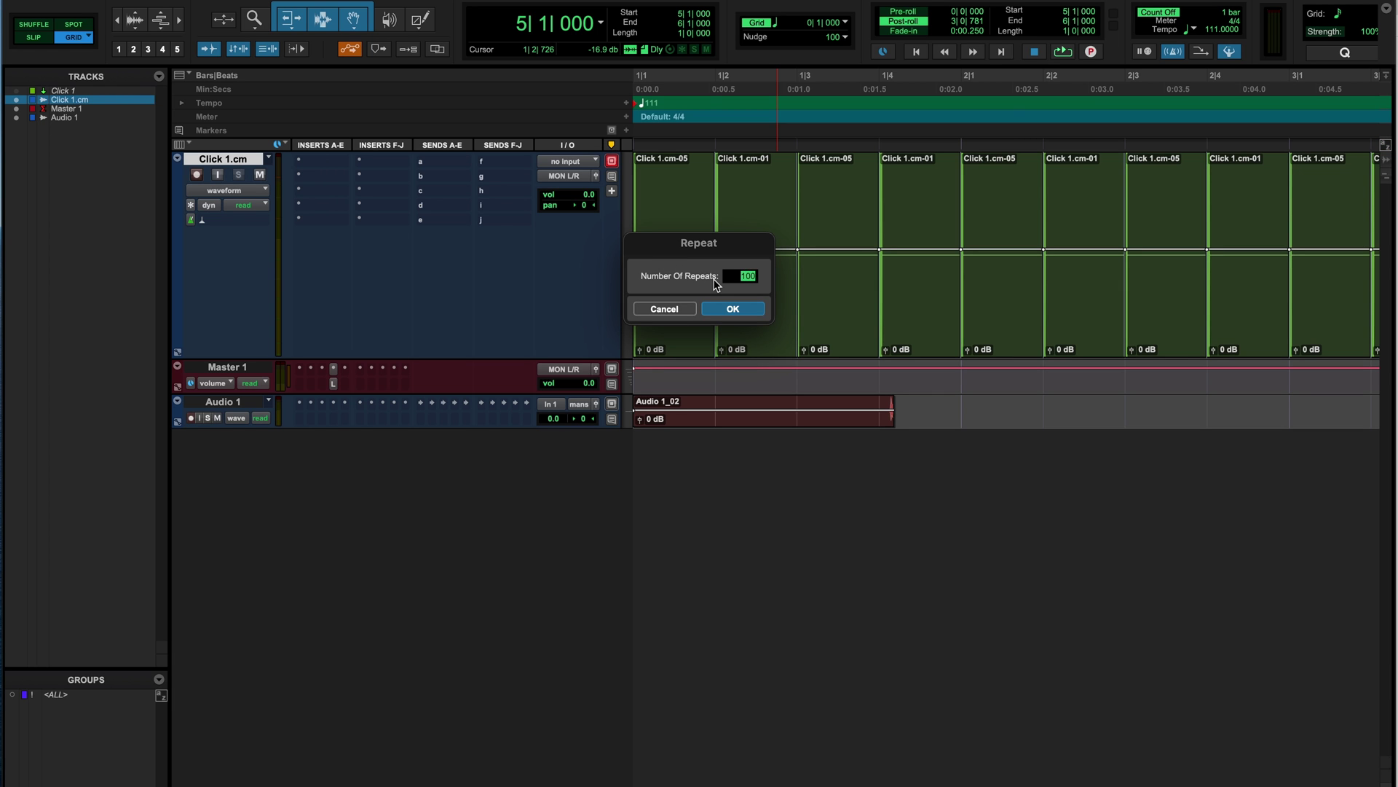
key("Return")
key("ctrl+[")
key("ctrl+[")
key("ctrl+[")
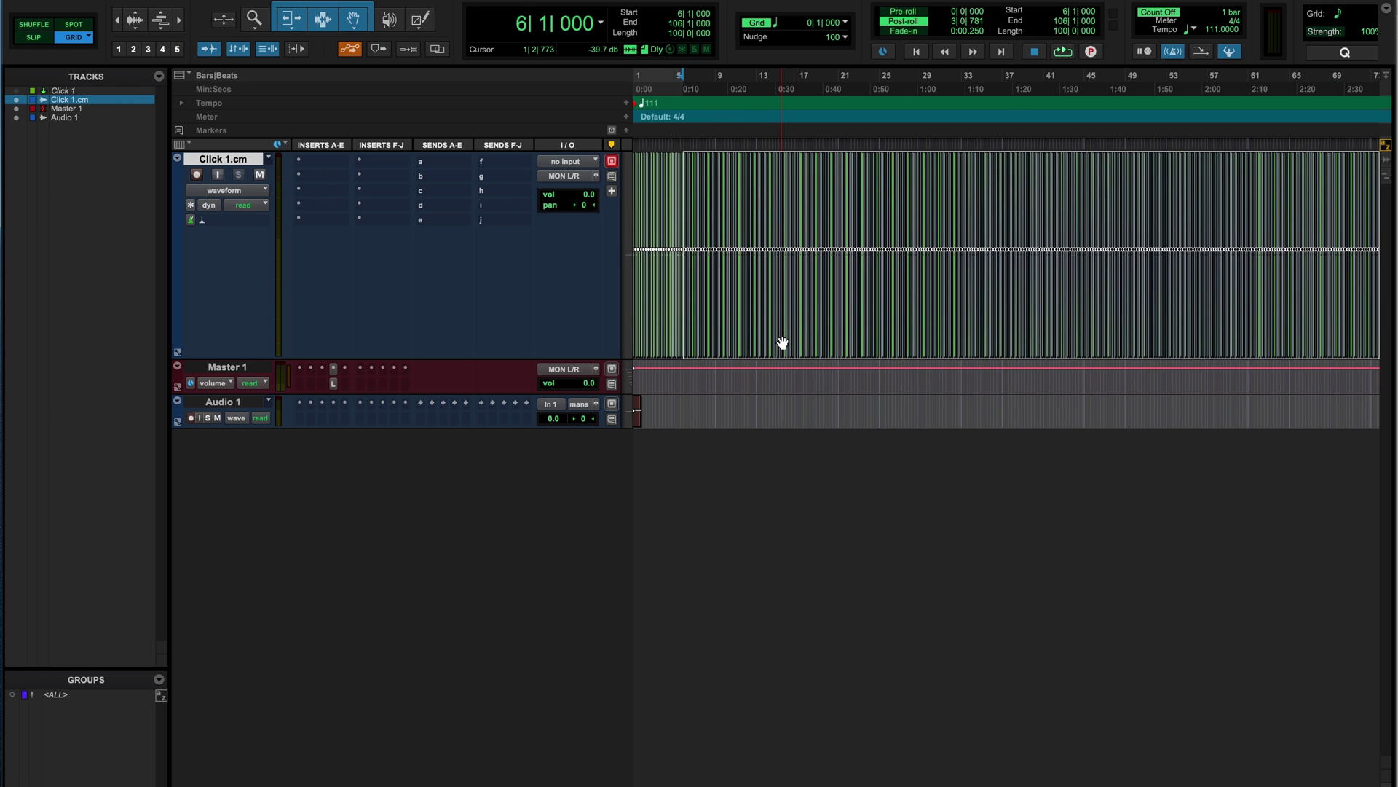
key("space")
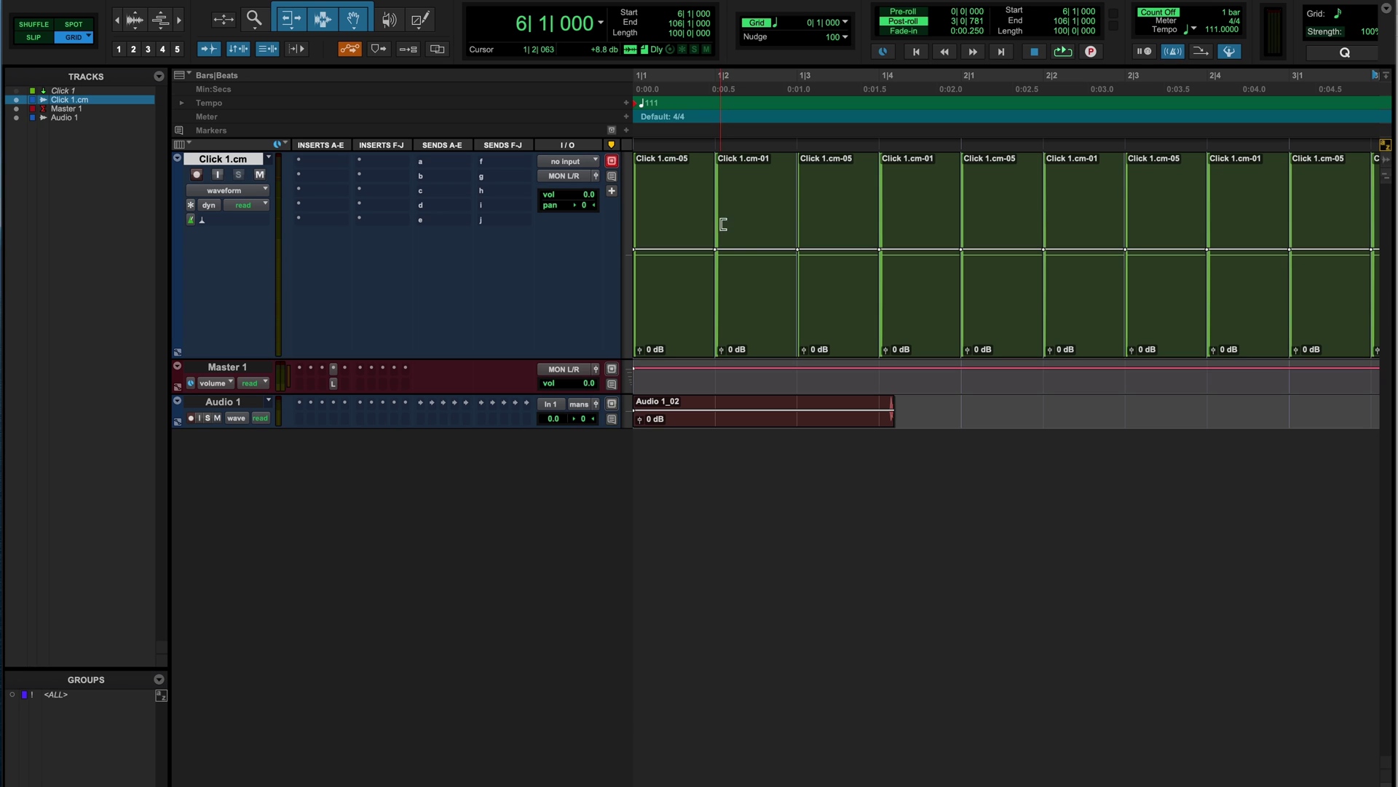
- Mute and delete the four Click 1.cm clips from 1|2 through 2|1, leaving a one-bar gap
left_click(761, 310)
left_click(986, 323, "shift")
key("ctrl+m")
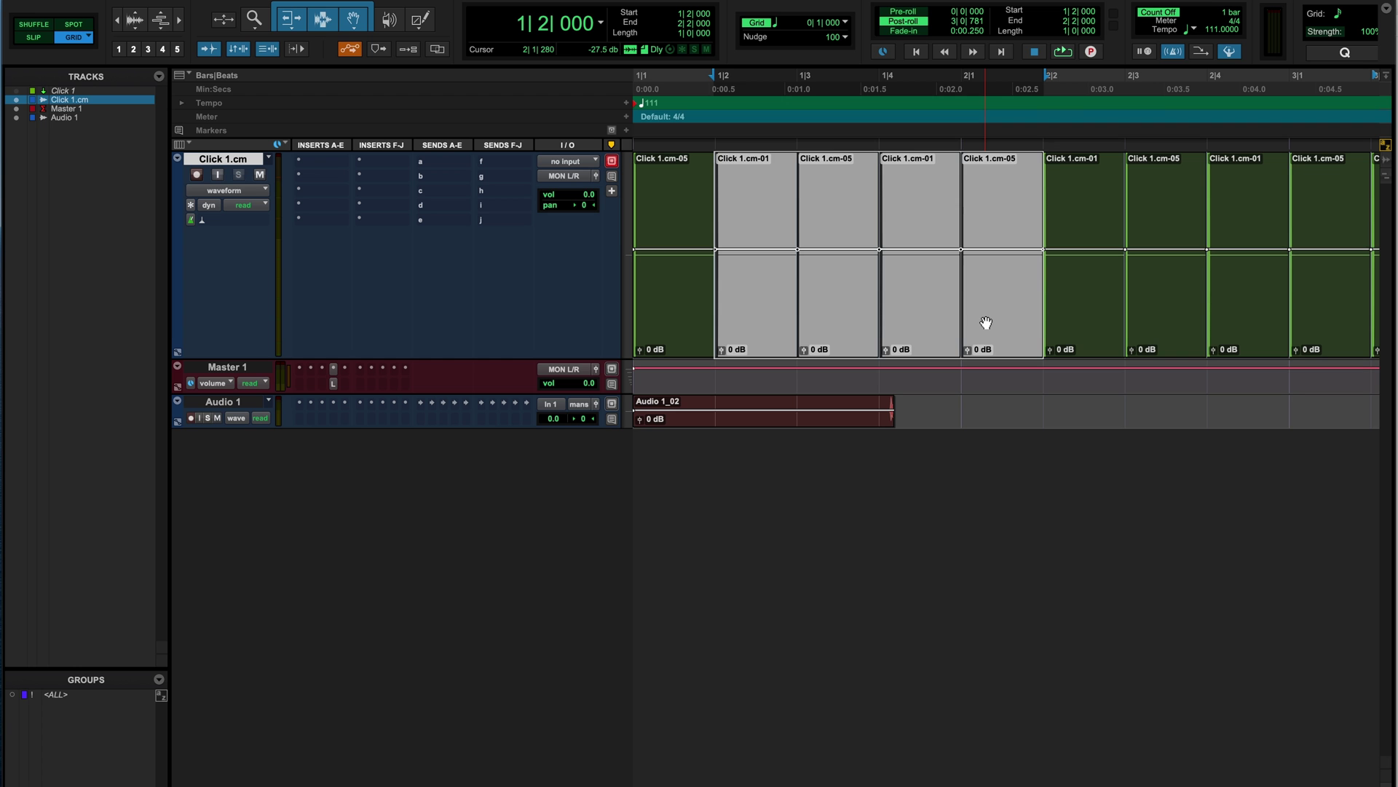
key("Delete")
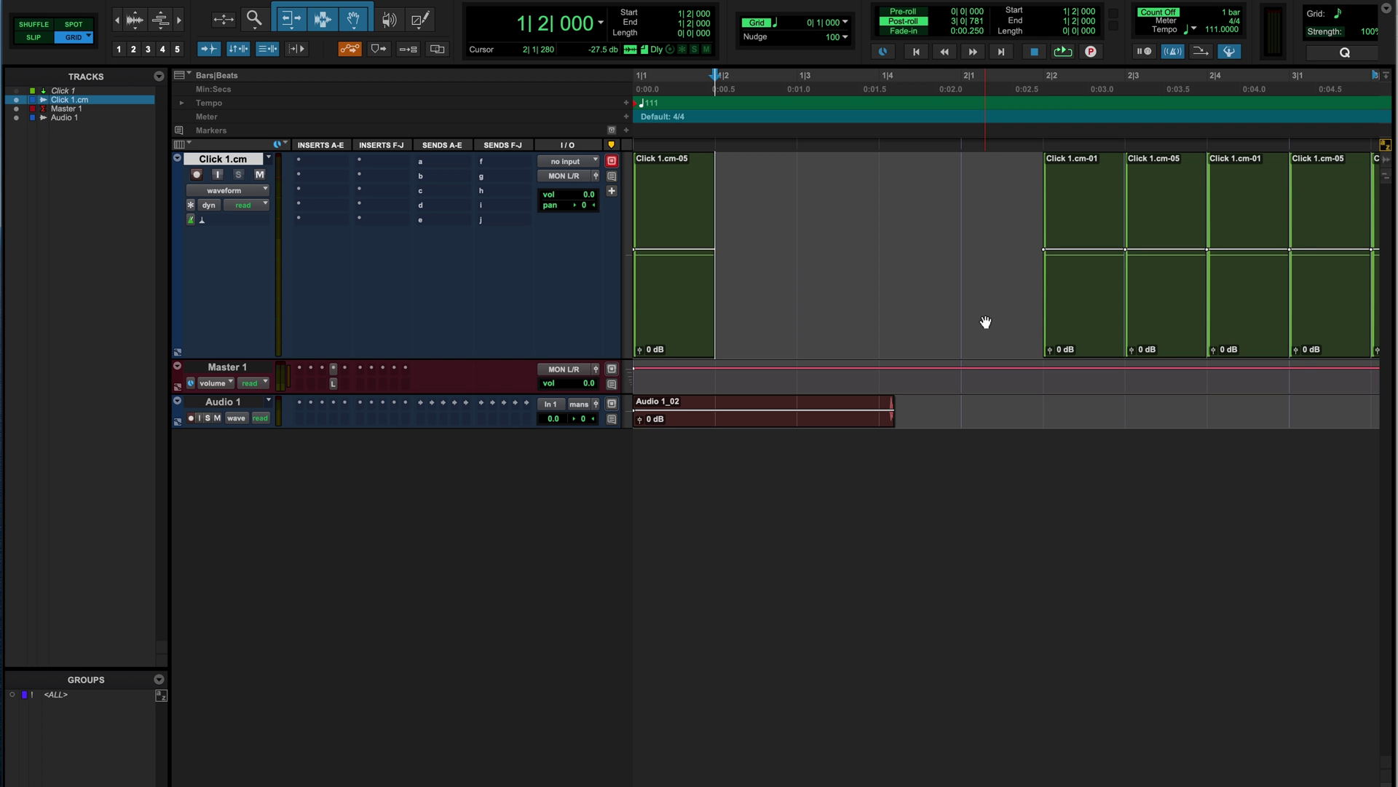